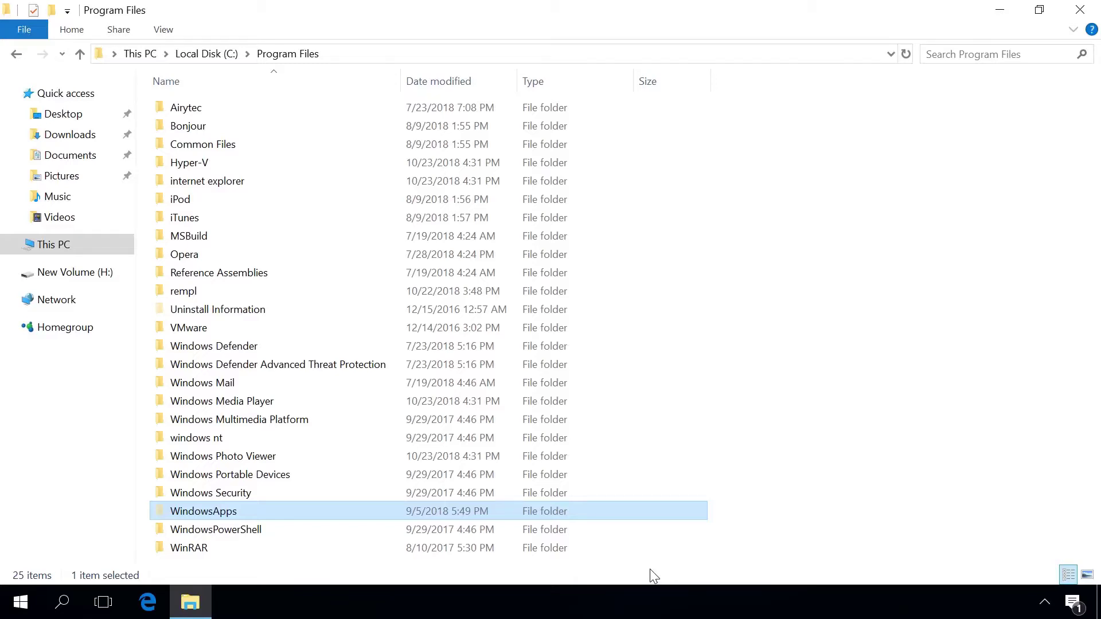
Step: Show the hidden items in the Program Files folder
key(Return)
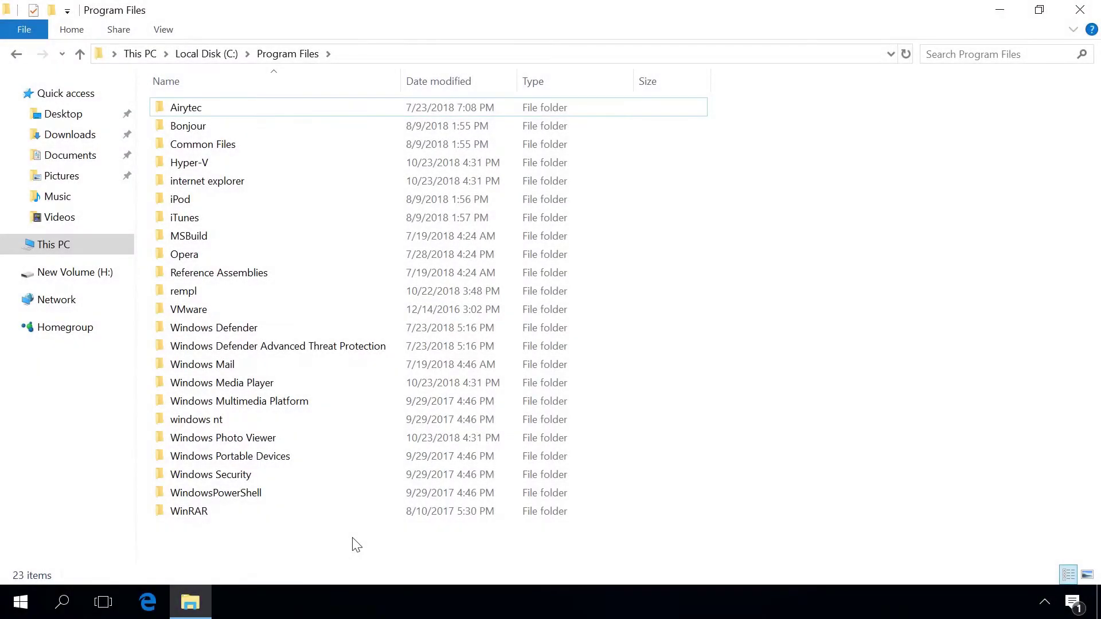
click(170, 31)
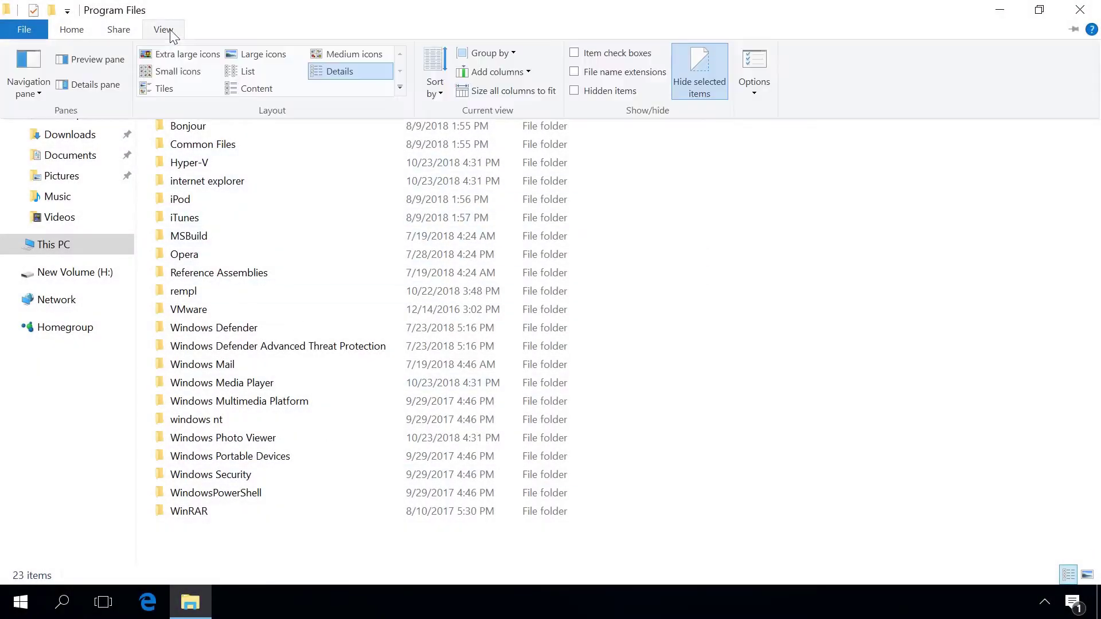
click(581, 92)
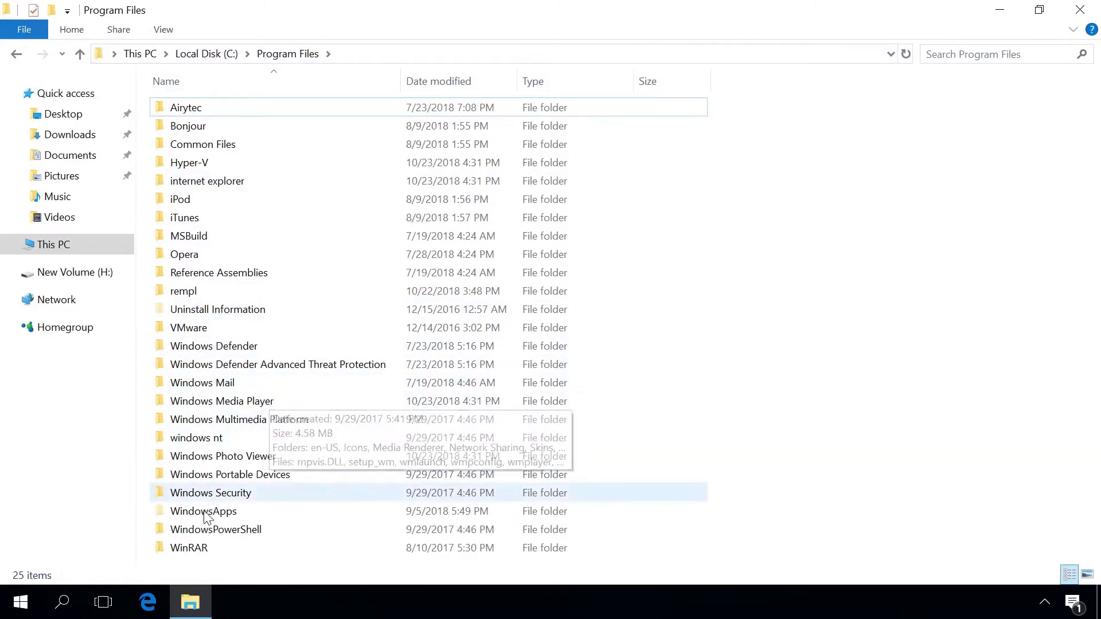
Step: Open the advanced security settings from the properties of the WindowsApps folder
click(207, 513)
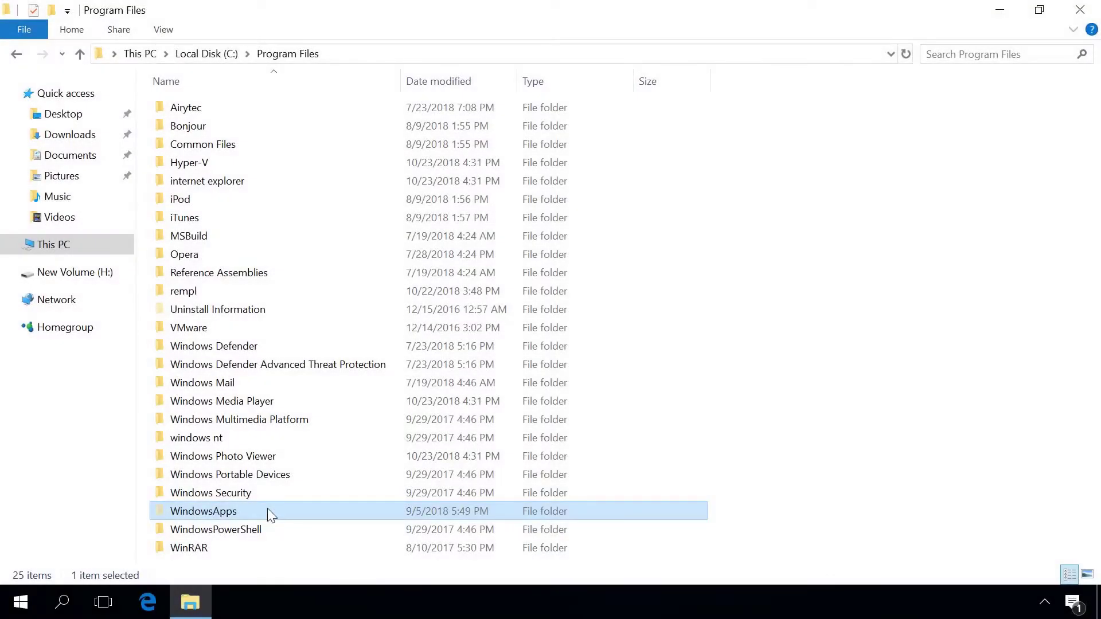
right_click(267, 509)
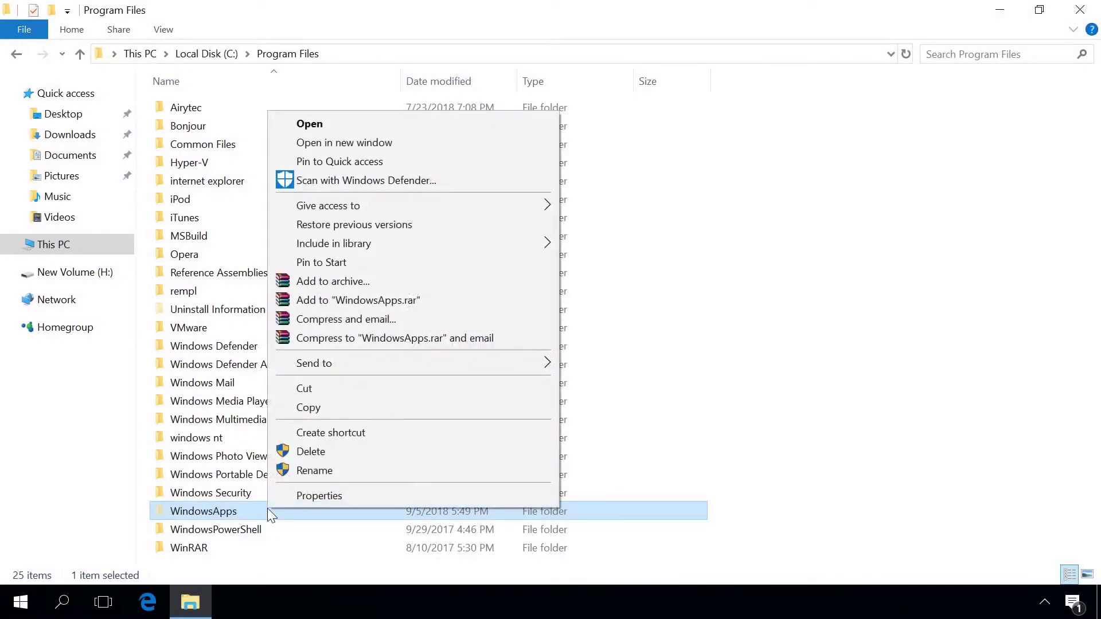
click(301, 497)
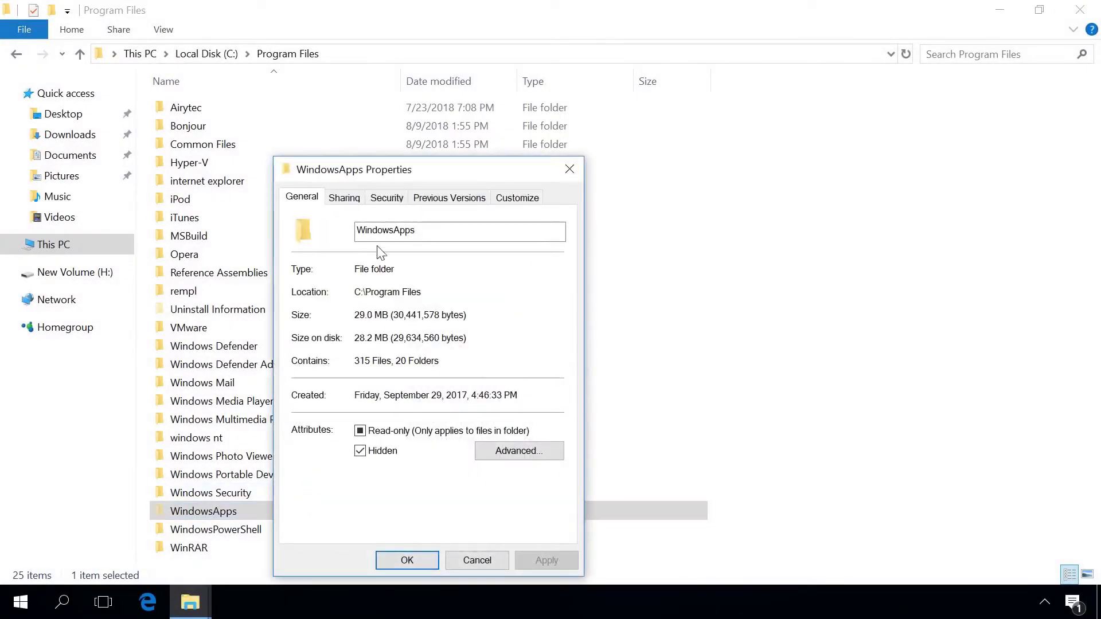
drag(385, 176, 411, 102)
click(412, 123)
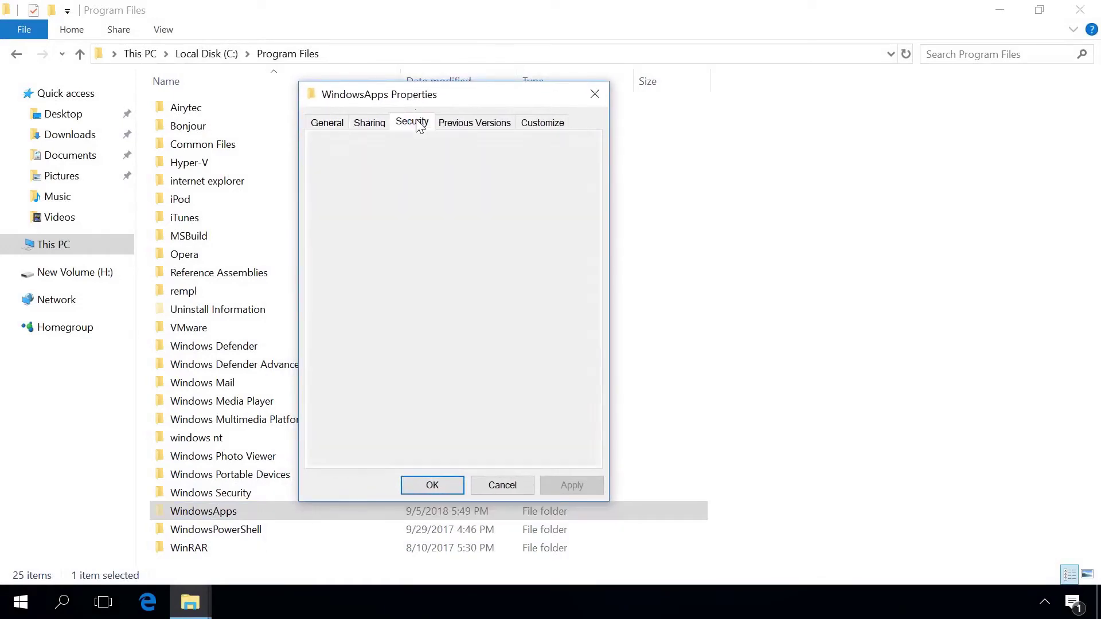
click(548, 419)
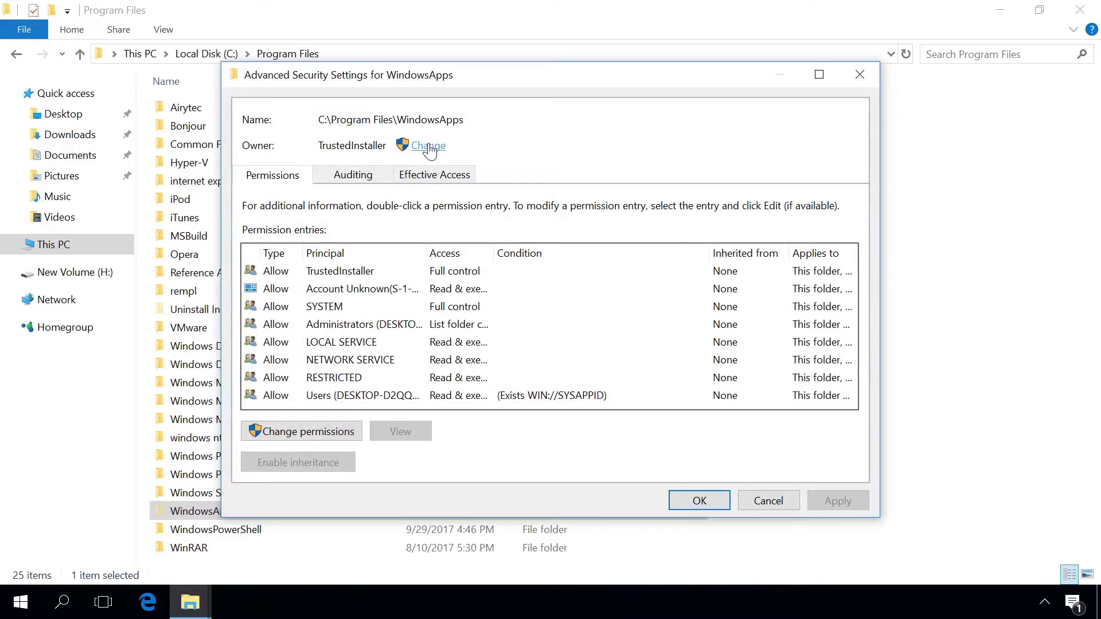
Step: Change the owner of the WindowsApps folder to Administrator, checking the name, and accept the security and properties dialogs
click(429, 147)
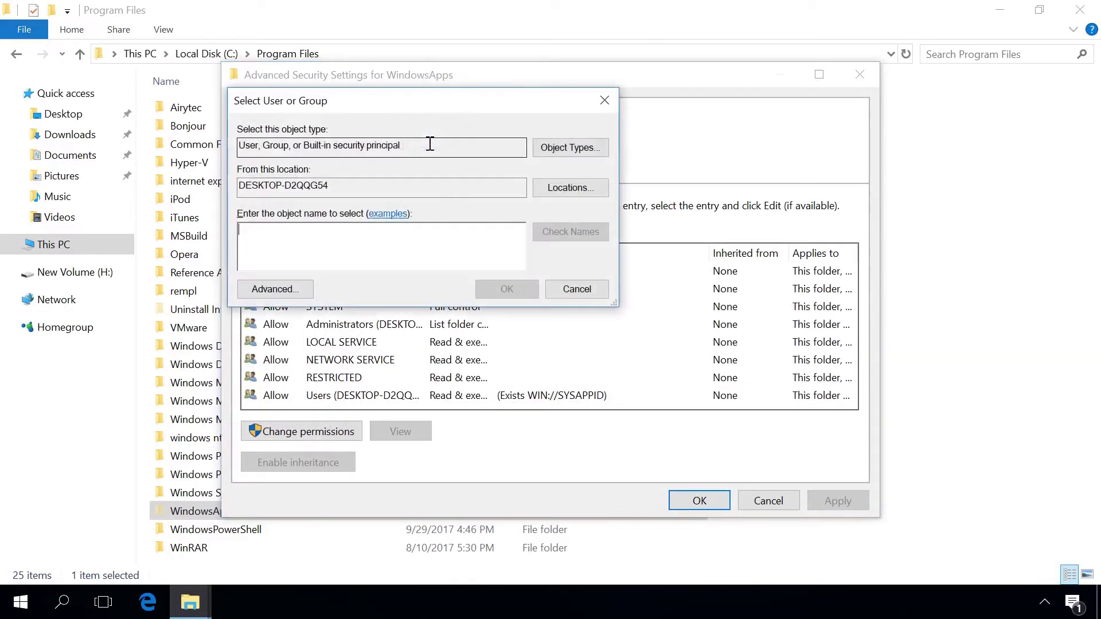
text(Ad)
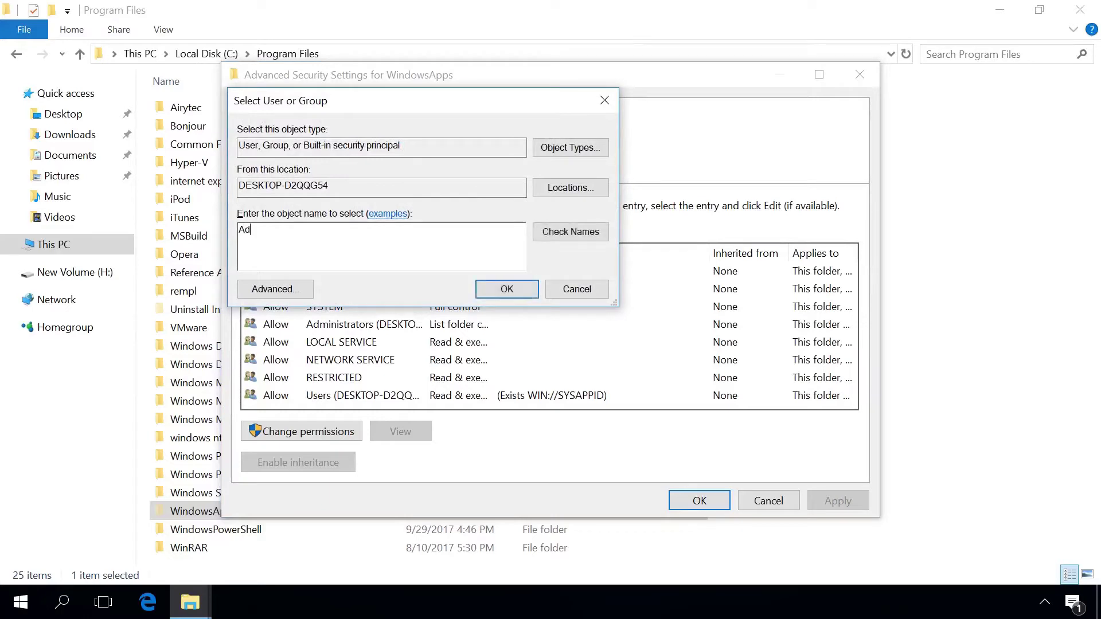
text(ministrator)
click(561, 235)
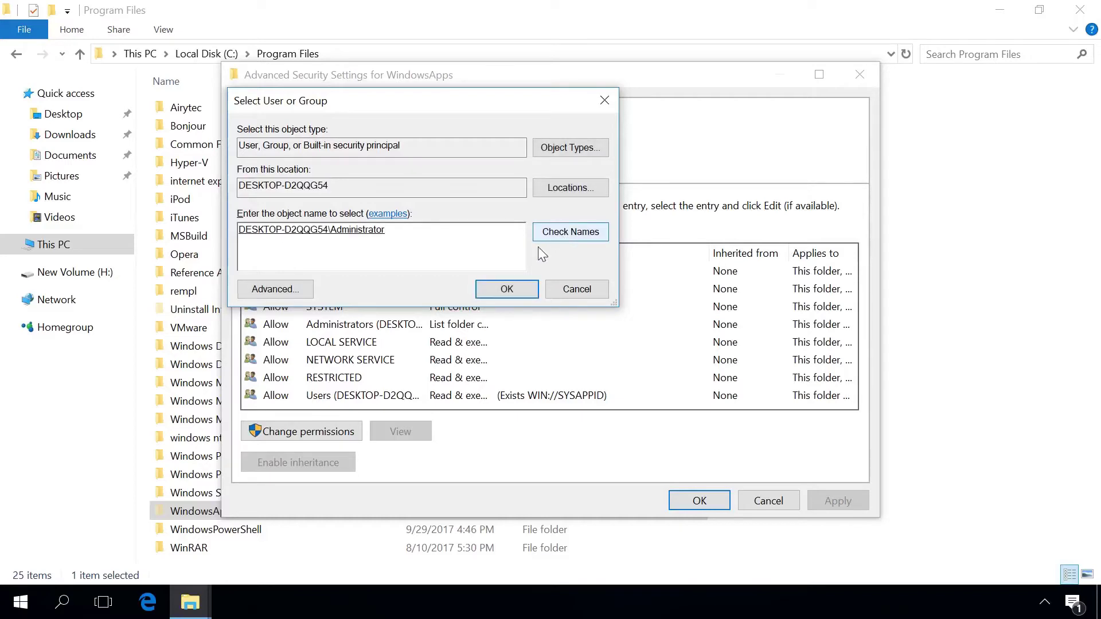
click(499, 292)
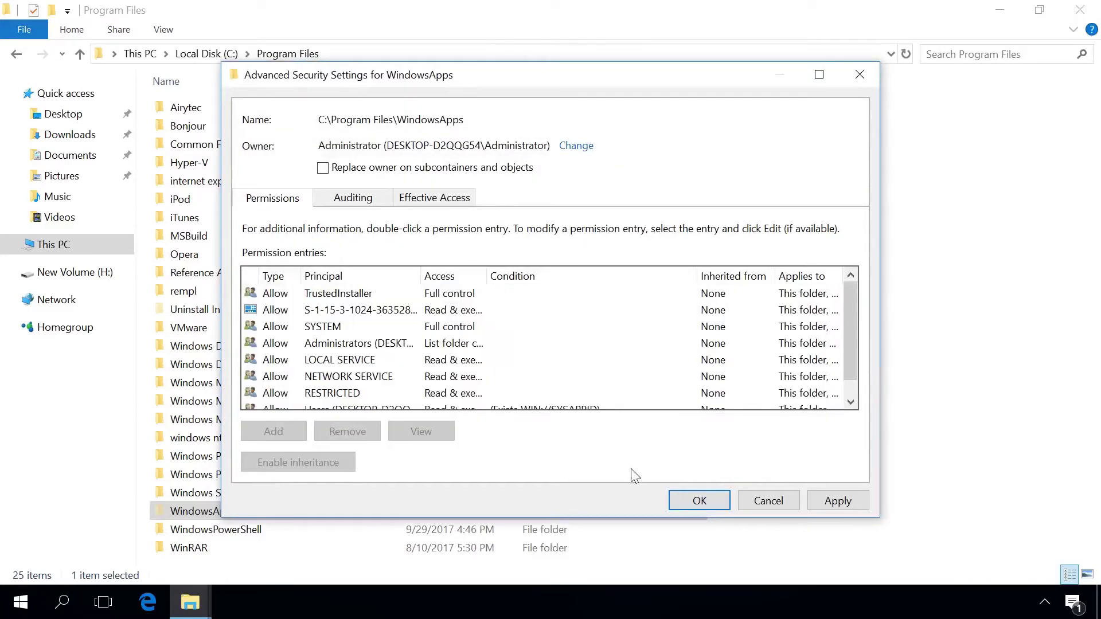
click(694, 501)
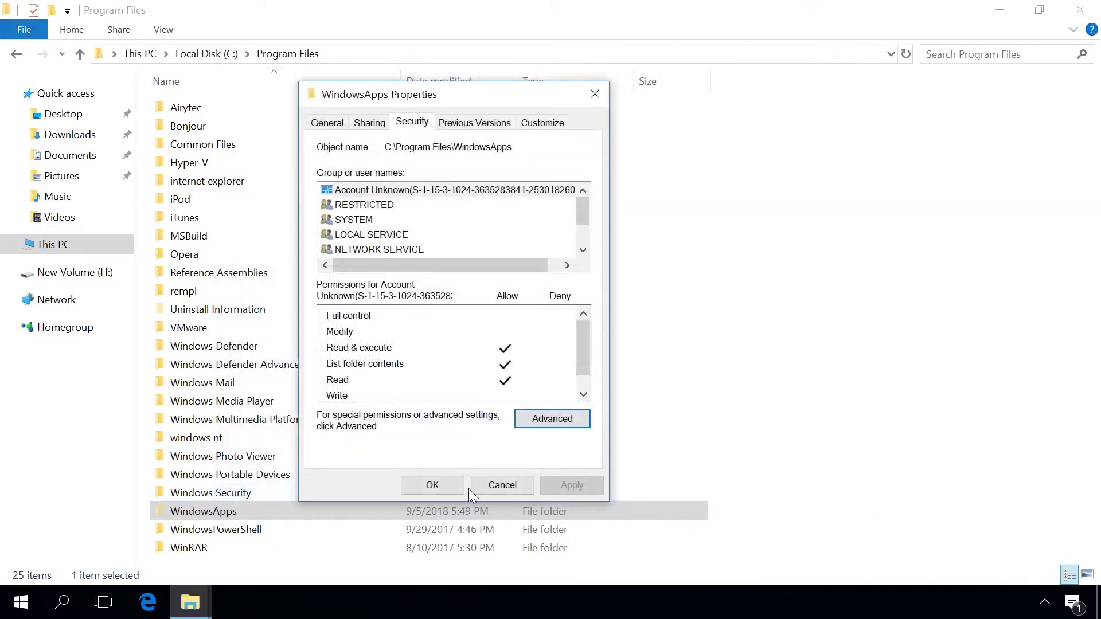
click(442, 484)
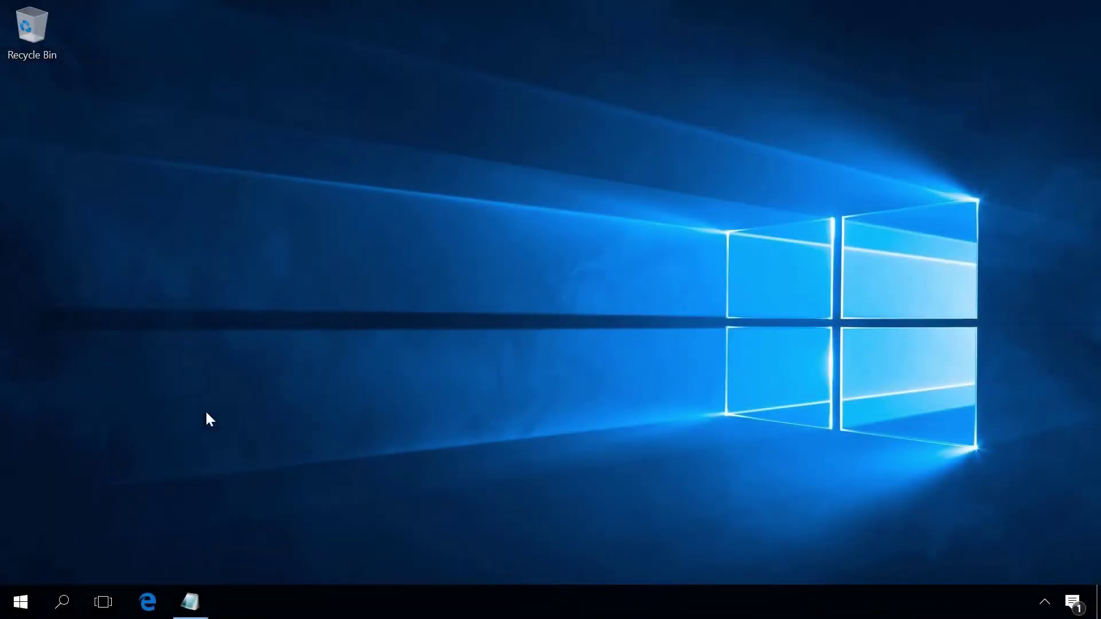
Step: Open Windows PowerShell with administrator rights and maximize its window
right_click(23, 611)
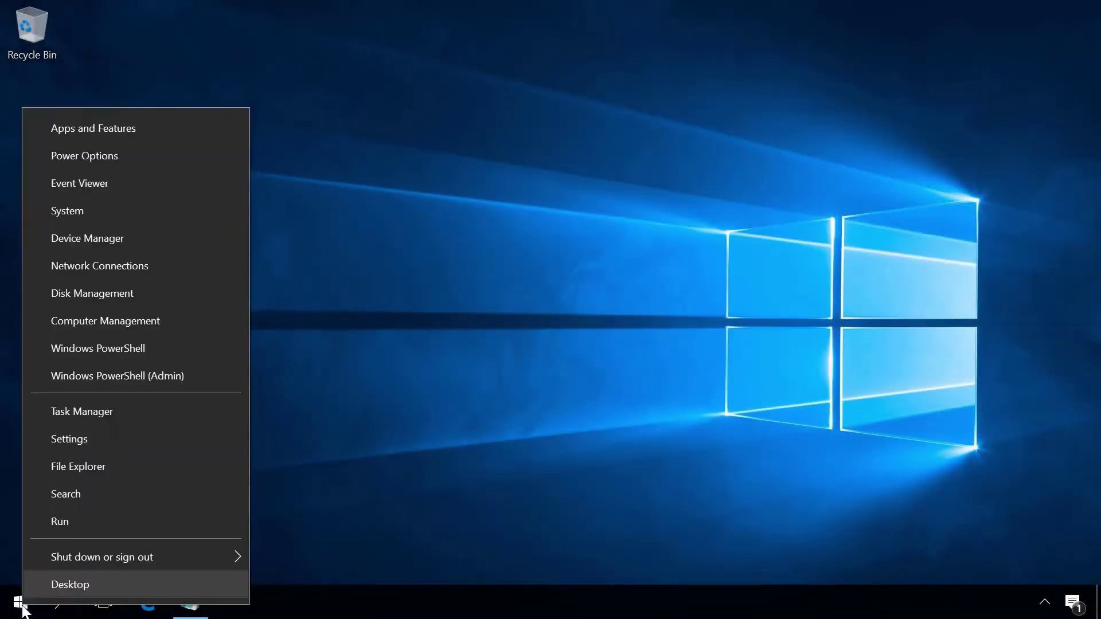
click(122, 376)
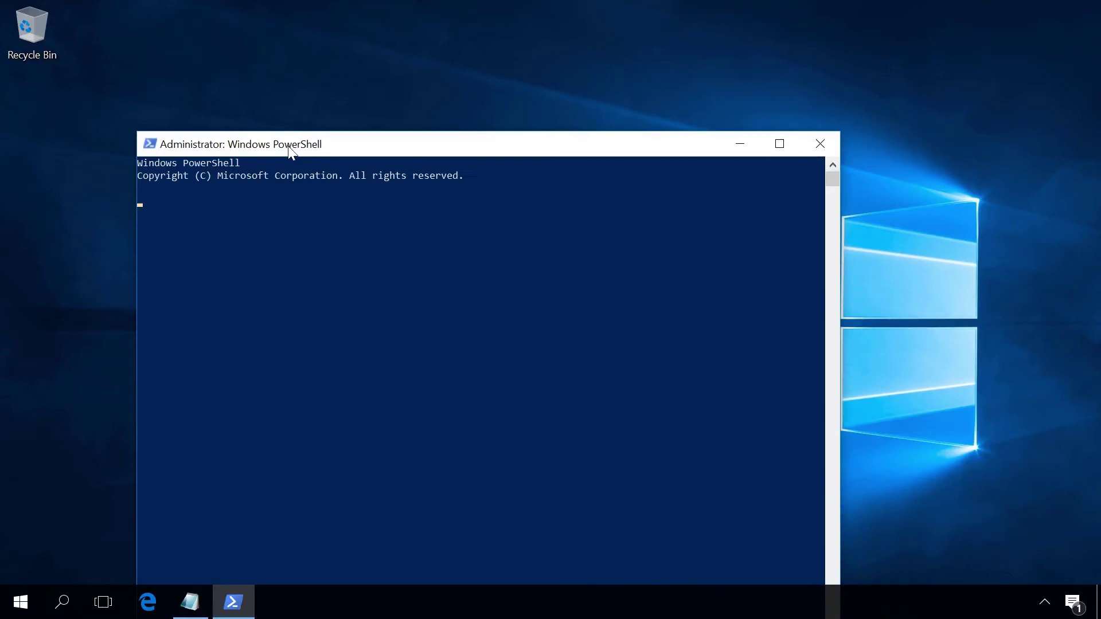
drag(286, 148, 268, 53)
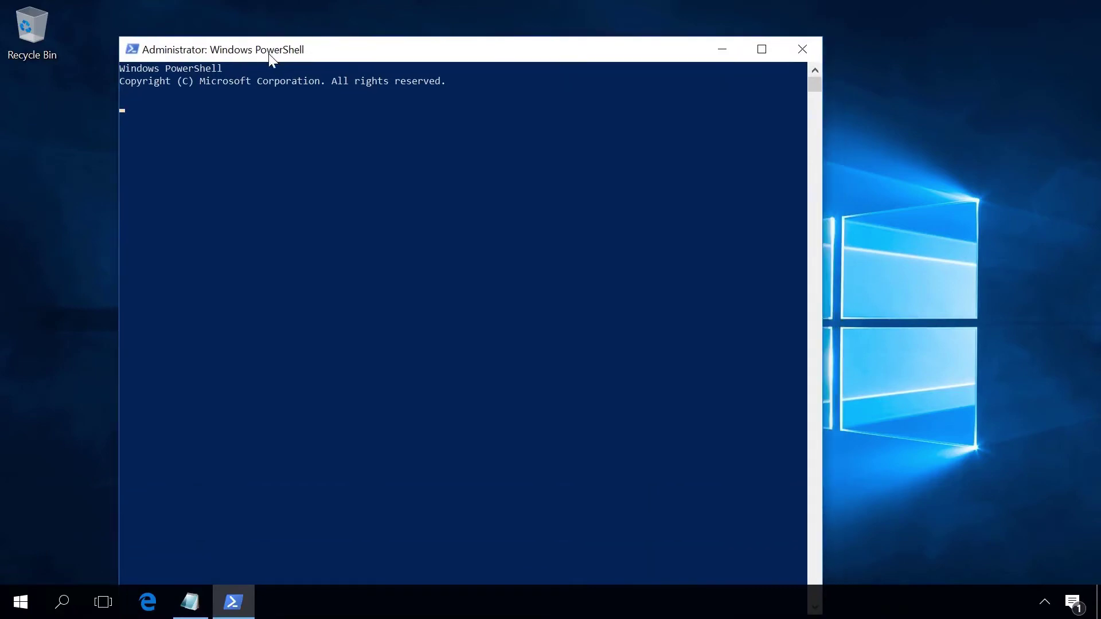
double_click(268, 53)
Step: Copy Get-AppxPackage -AllUsers| Foreach {Add-AppxPackage -DisableDevelopmentMode -Register "$($_.InstallLocation)\AppXManifest.xml" -Verbose } from Notepad and run it in PowerShell
click(190, 602)
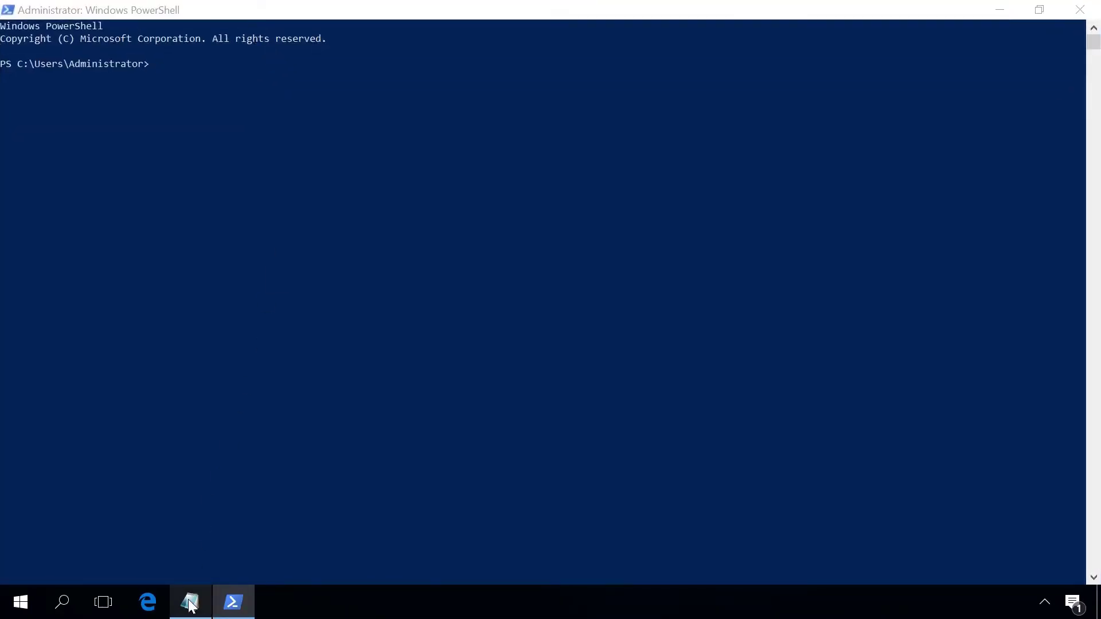
drag(487, 141, 32, 84)
key(ctrl+c)
click(283, 18)
key(ctrl+v)
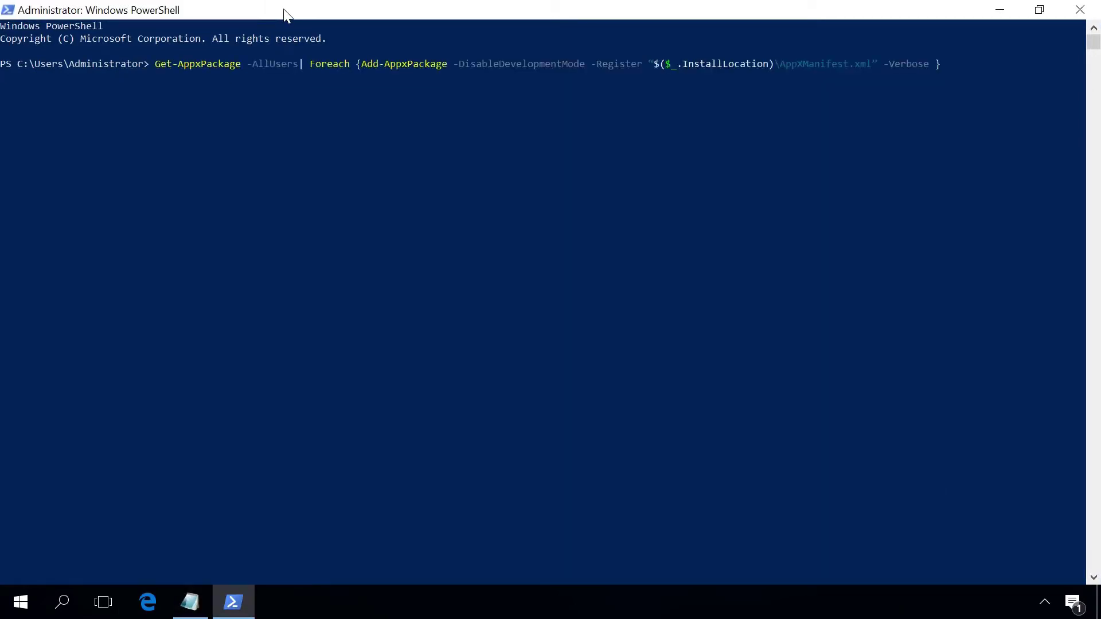
key(Return)
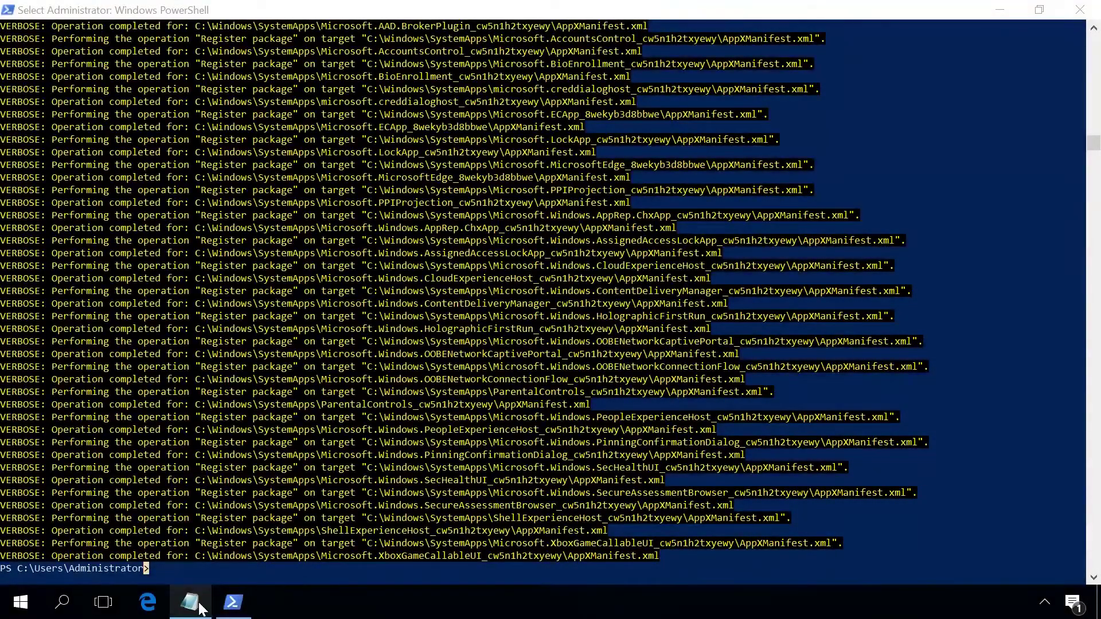
Step: Copy reg delete "HKCU\Software\Microsoft\Windows NT\CurrentVersion\TileDataModel\Migration\TileStore" /va /f from Notepad and run it in PowerShell
click(199, 604)
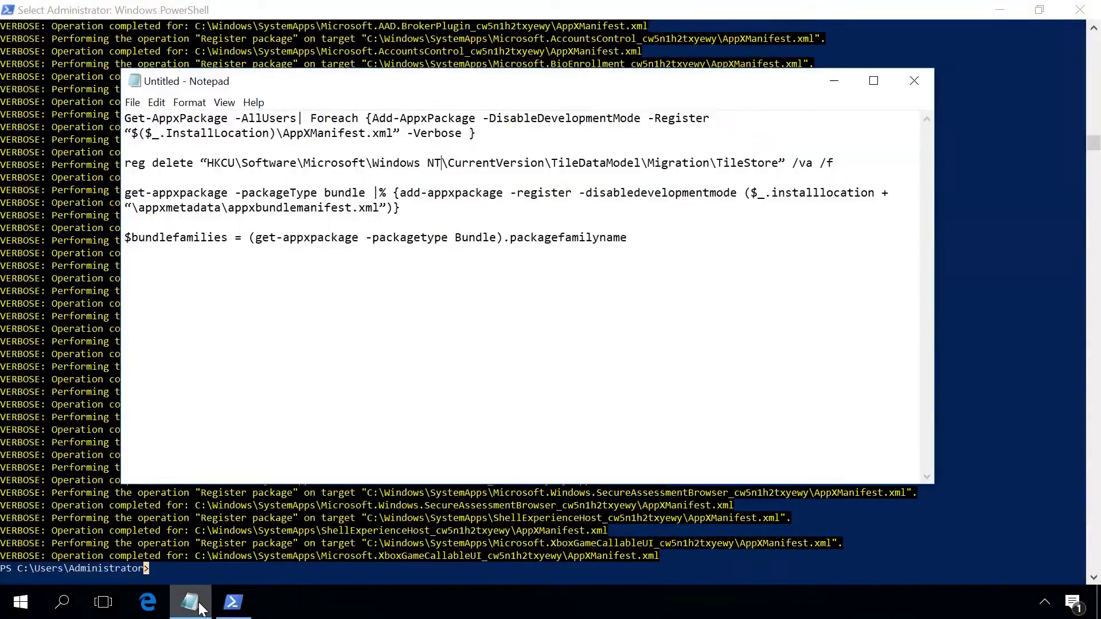
drag(851, 163, 94, 161)
key(ctrl+c)
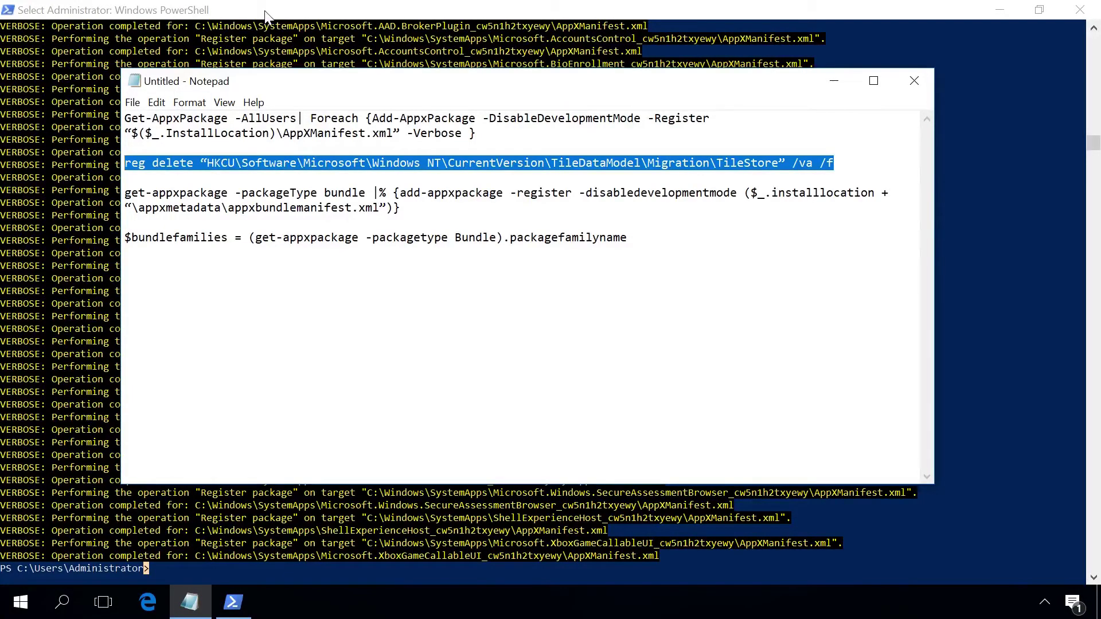
click(257, 412)
right_click(256, 425)
key(Return)
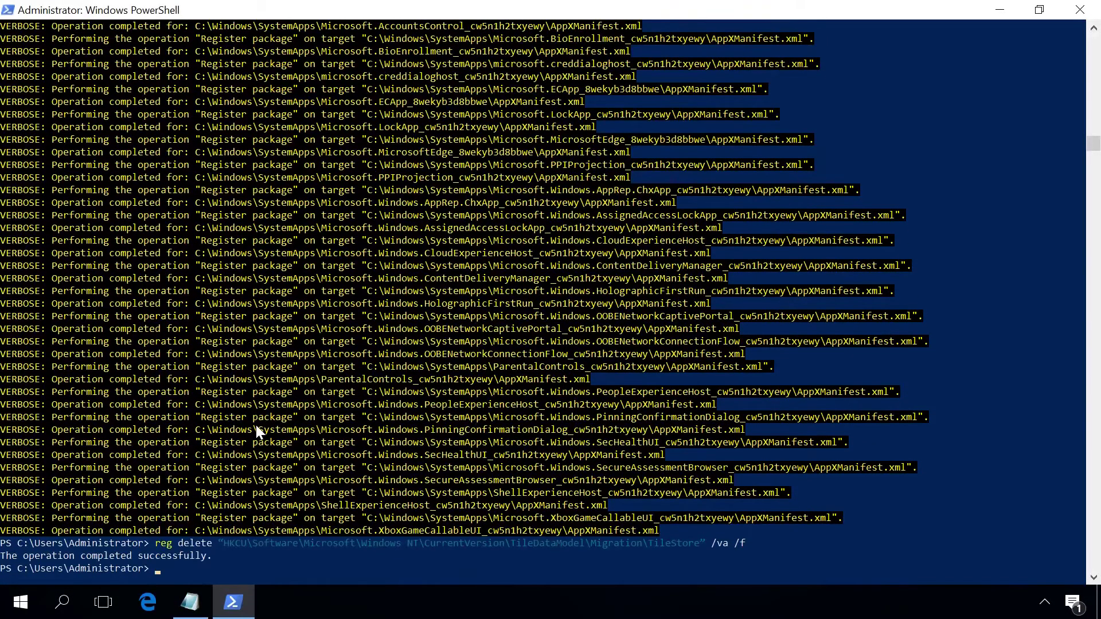
Step: Copy get-appxpackage -packageType bundle |% {add-appxpackage -register -disabledevelopmentmode ($_.installlocation + "\appxmetadata\appxbundlemanifest.xml")} from Notepad and run it in PowerShell
click(190, 602)
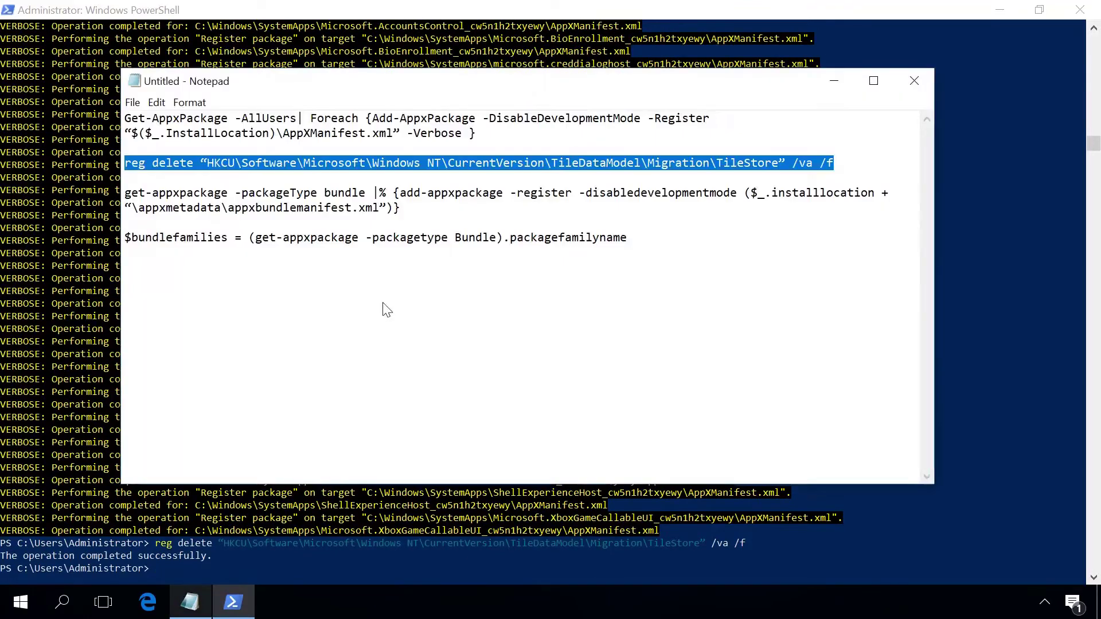
drag(406, 208, 118, 185)
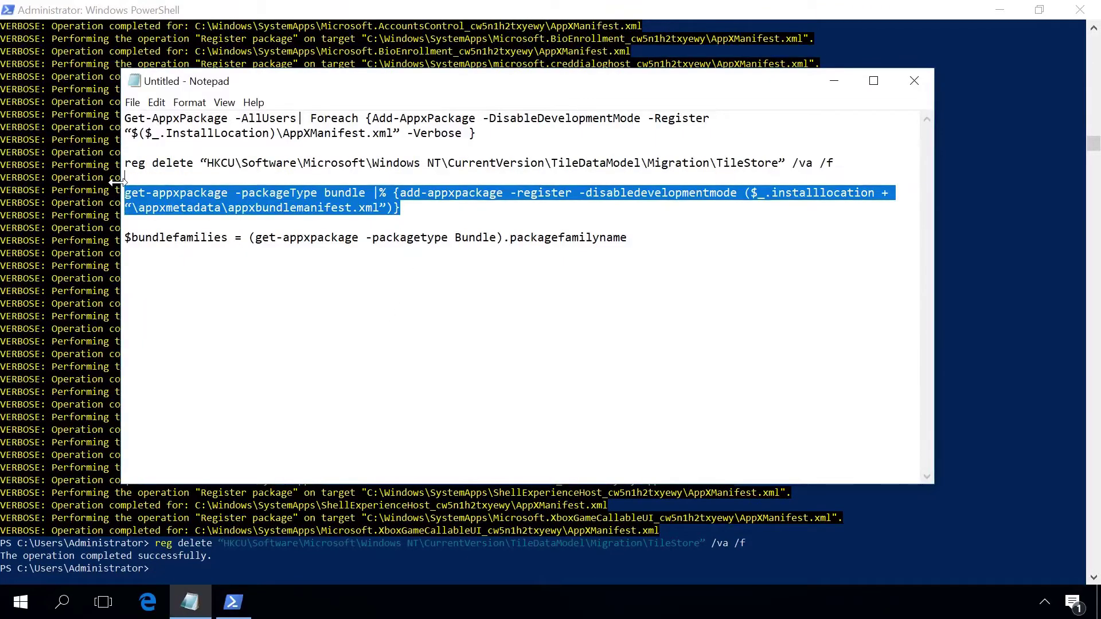
click(146, 208)
drag(401, 208, 102, 192)
click(259, 12)
right_click(267, 55)
key(Return)
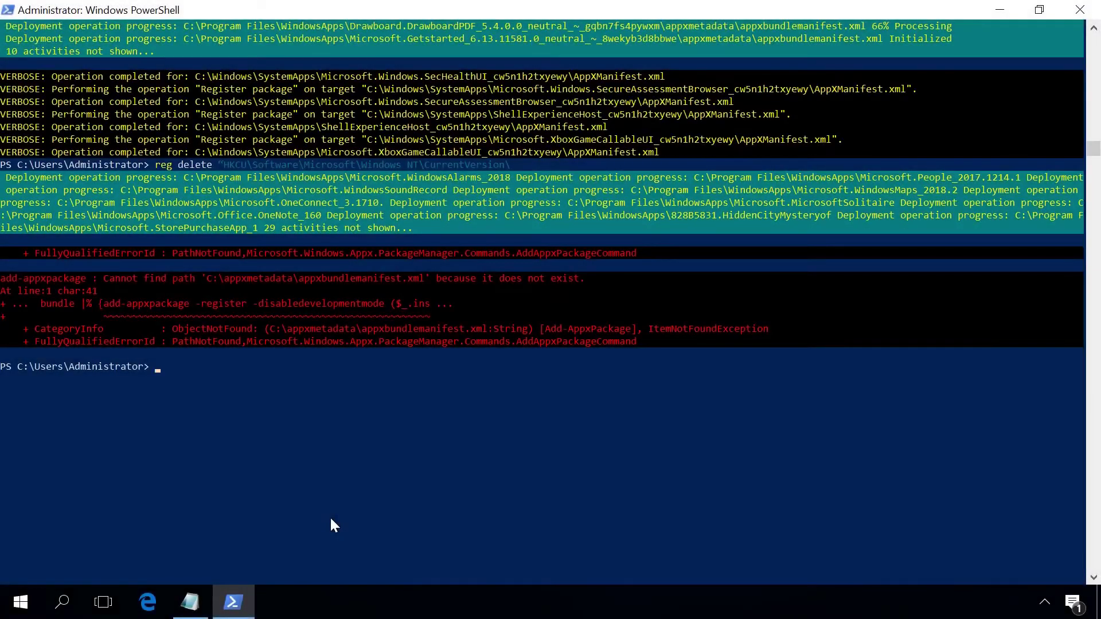
Step: Copy $bundlefamilies = (get-appxpackage -packagetype Bundle).packagefamilyname from Notepad and run it in PowerShell
click(190, 602)
drag(507, 207, 4, 207)
key(ctrl+c)
click(752, 7)
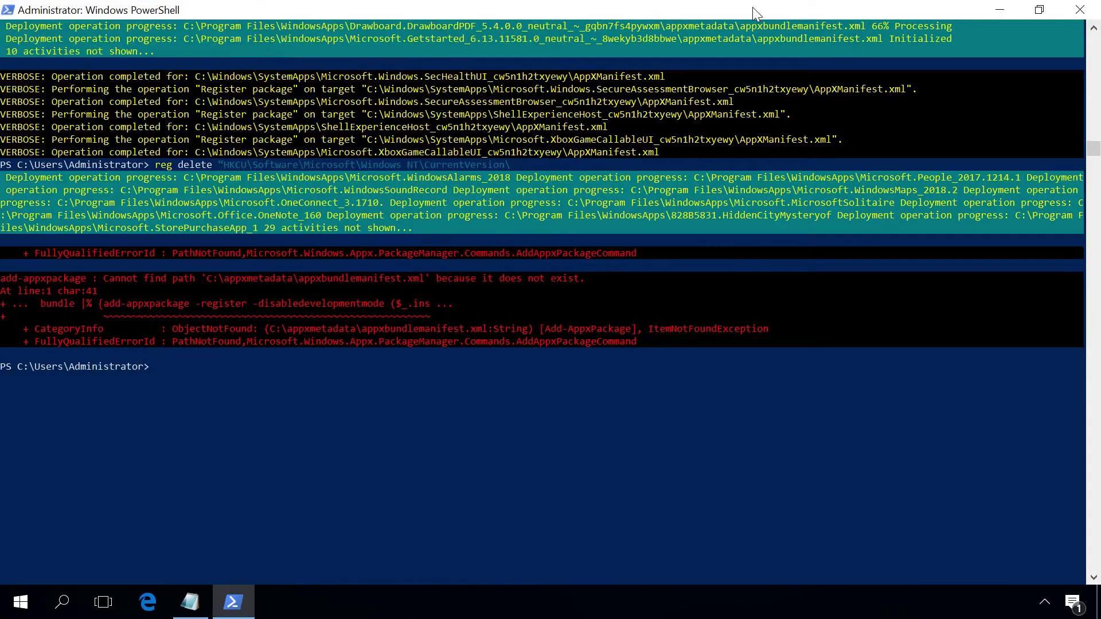
key(ctrl+v)
key(Return)
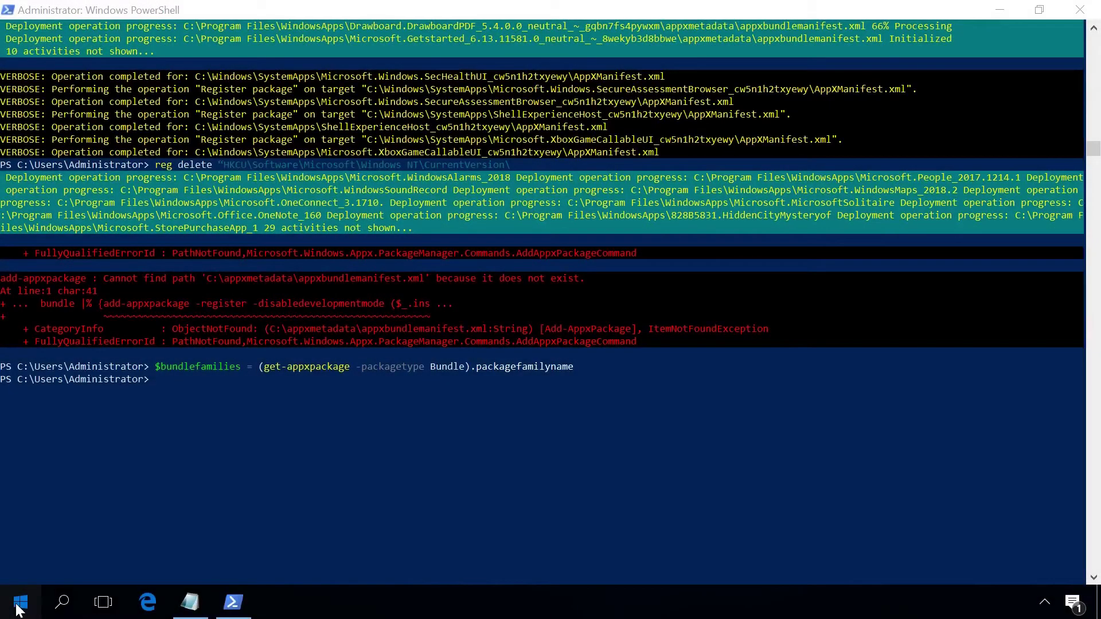
Step: Restart the computer
click(20, 605)
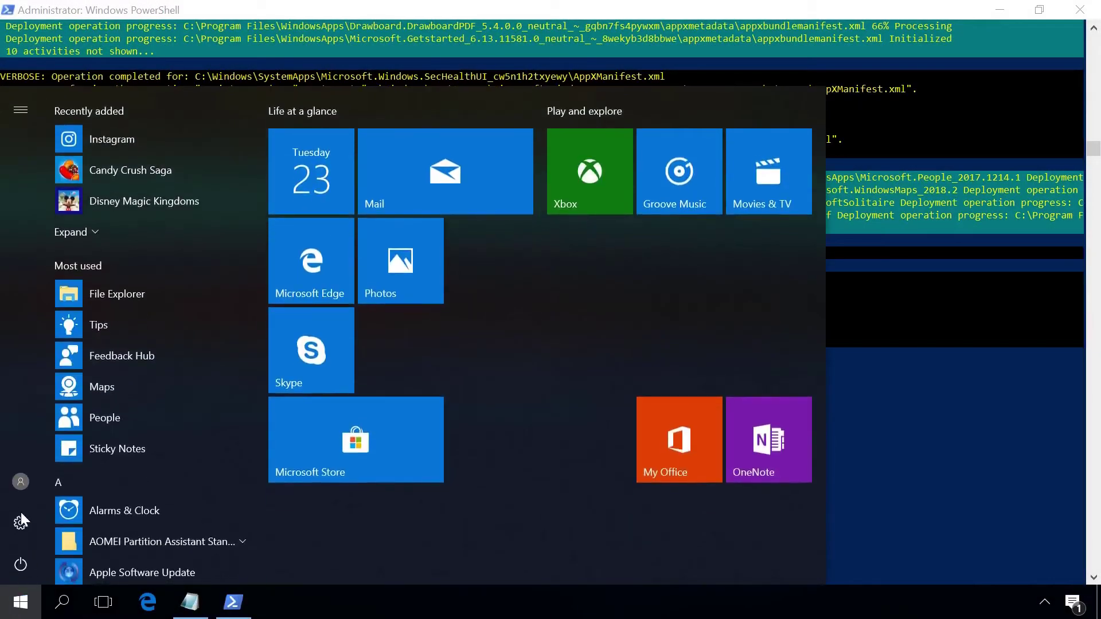
click(20, 567)
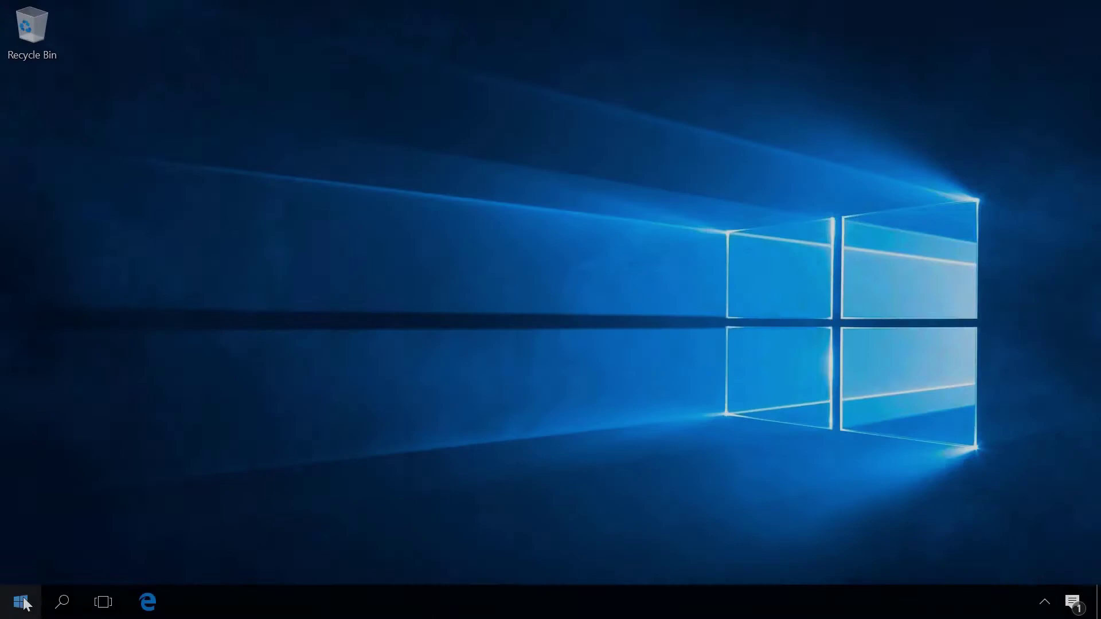
Step: Jump to the apps starting with M in the Start menu and open Microsoft Store
click(20, 602)
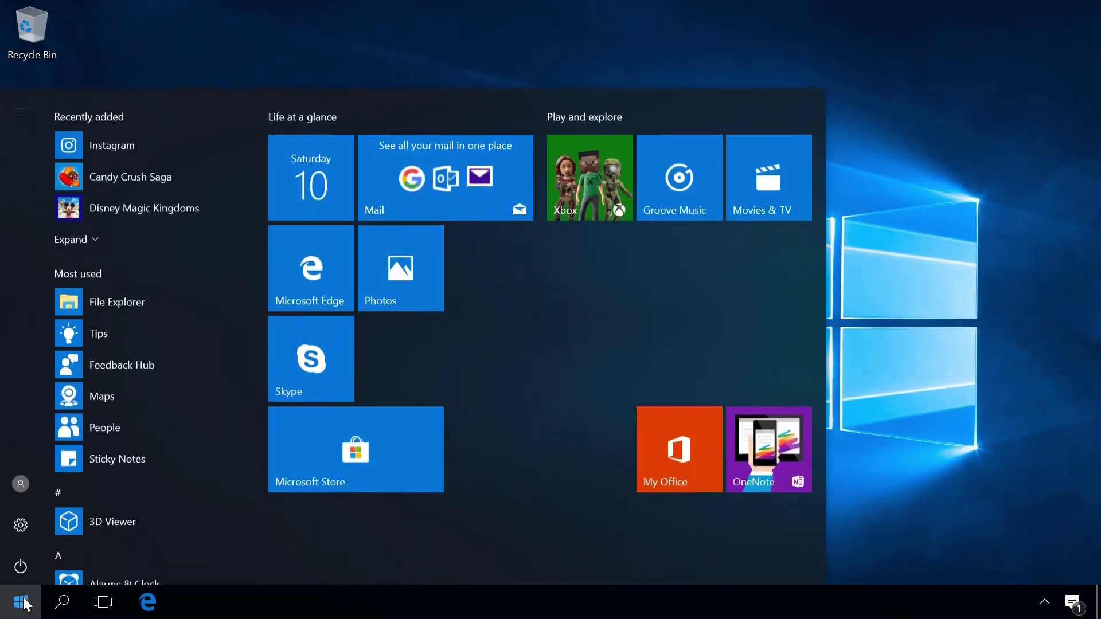
click(54, 546)
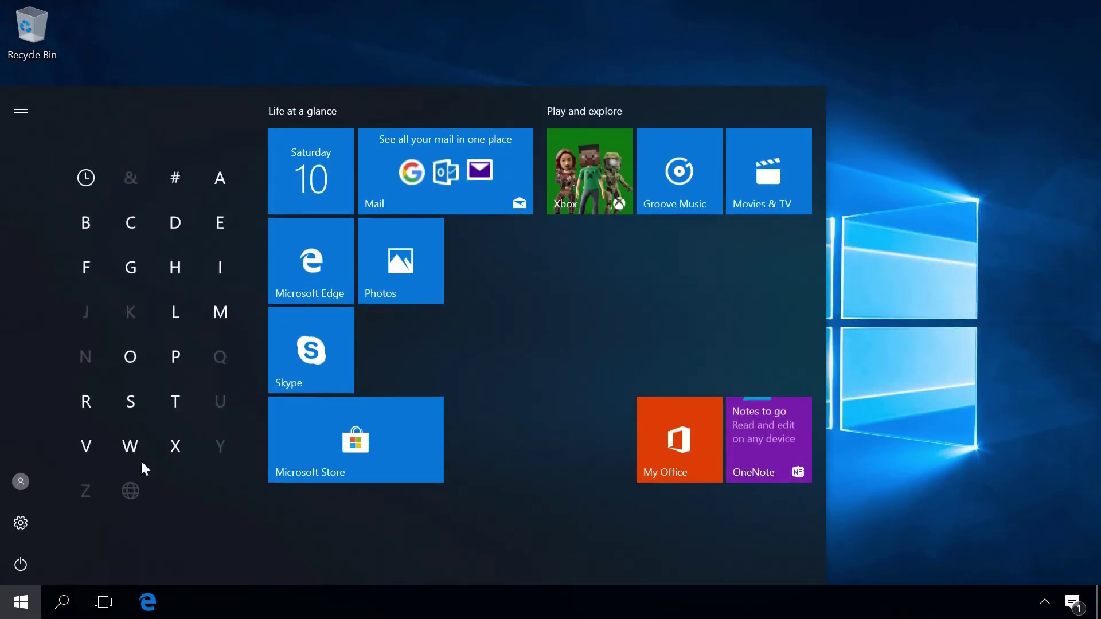
click(216, 317)
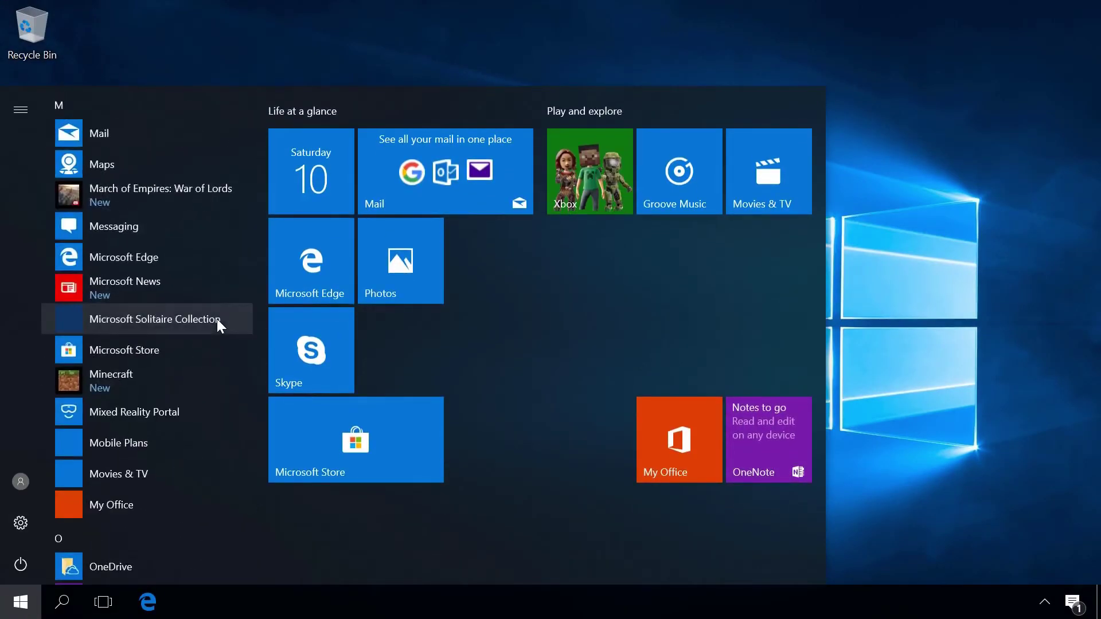
click(143, 349)
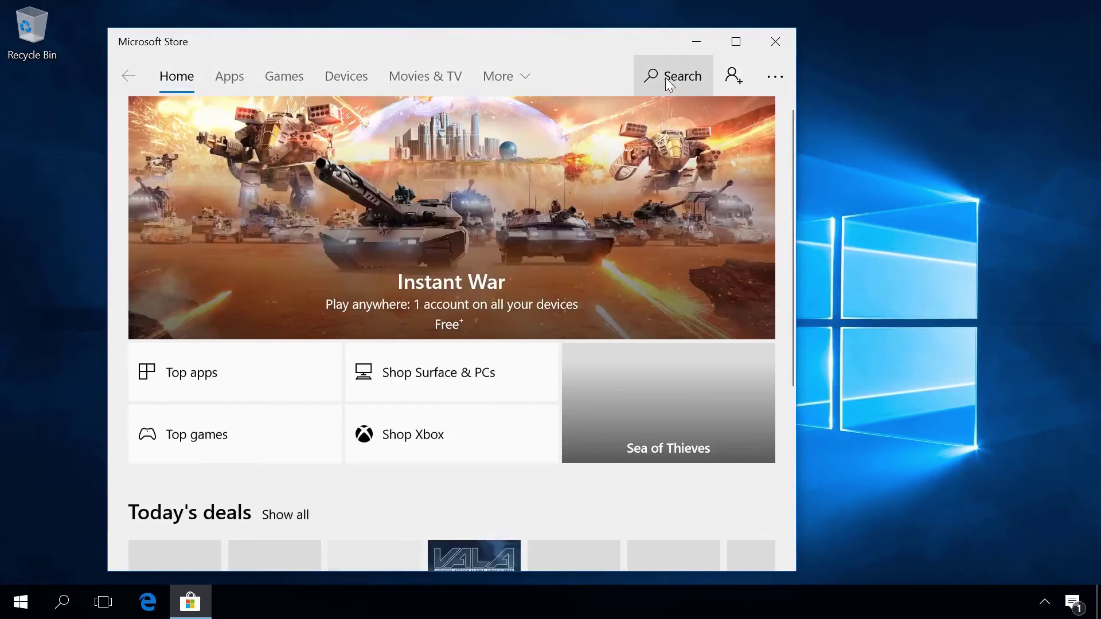
Step: Search Microsoft Store for "photos" and open the Microsoft Photos app page
click(668, 80)
text(pho)
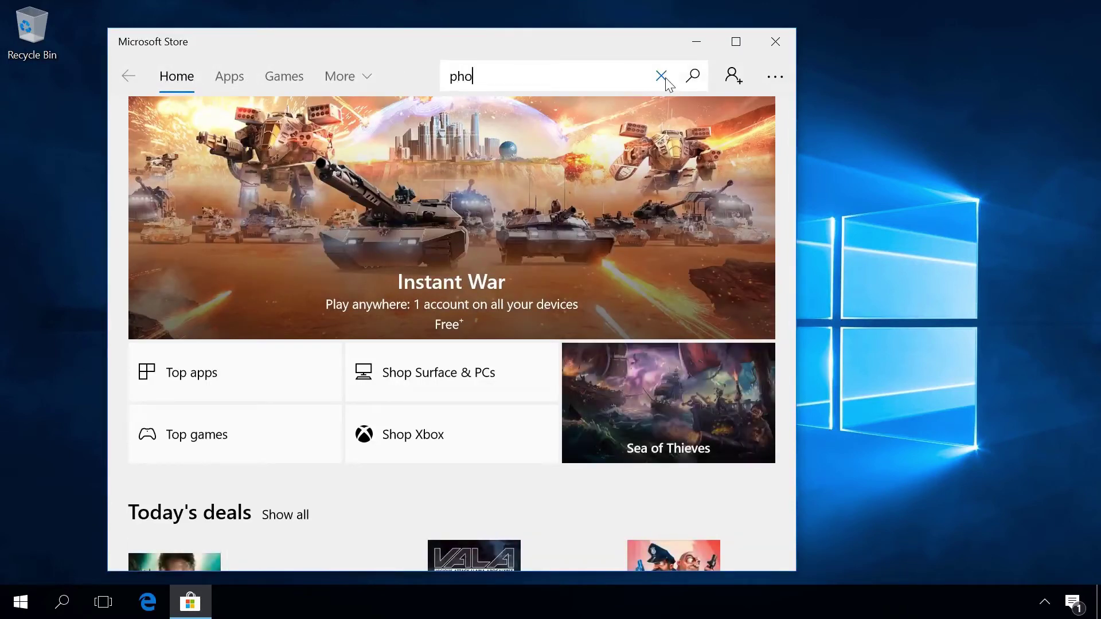
text(tos)
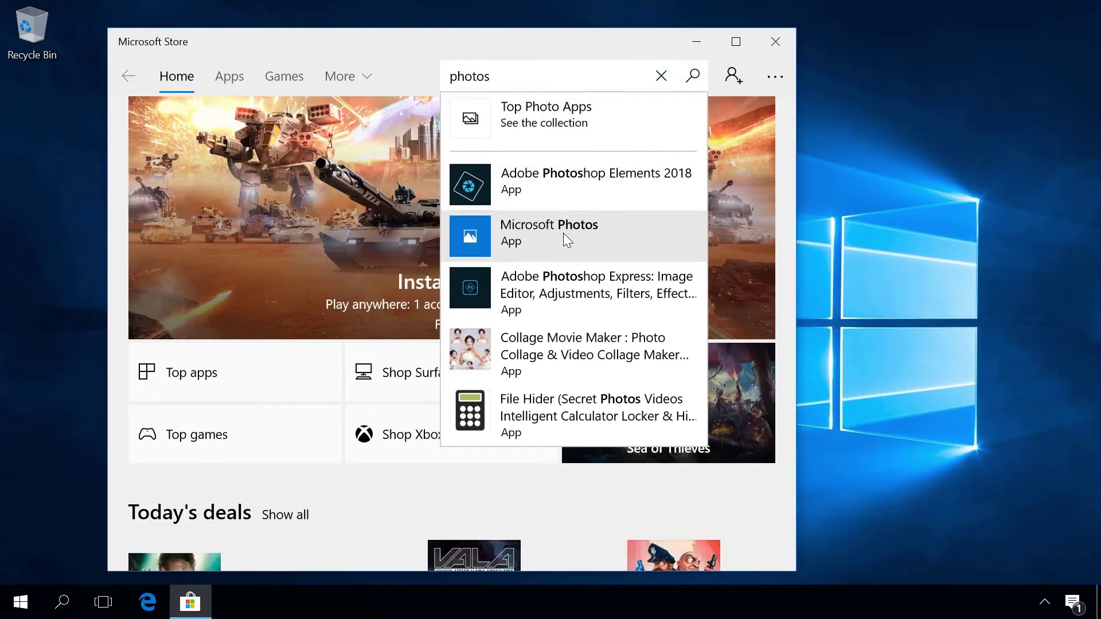
click(564, 234)
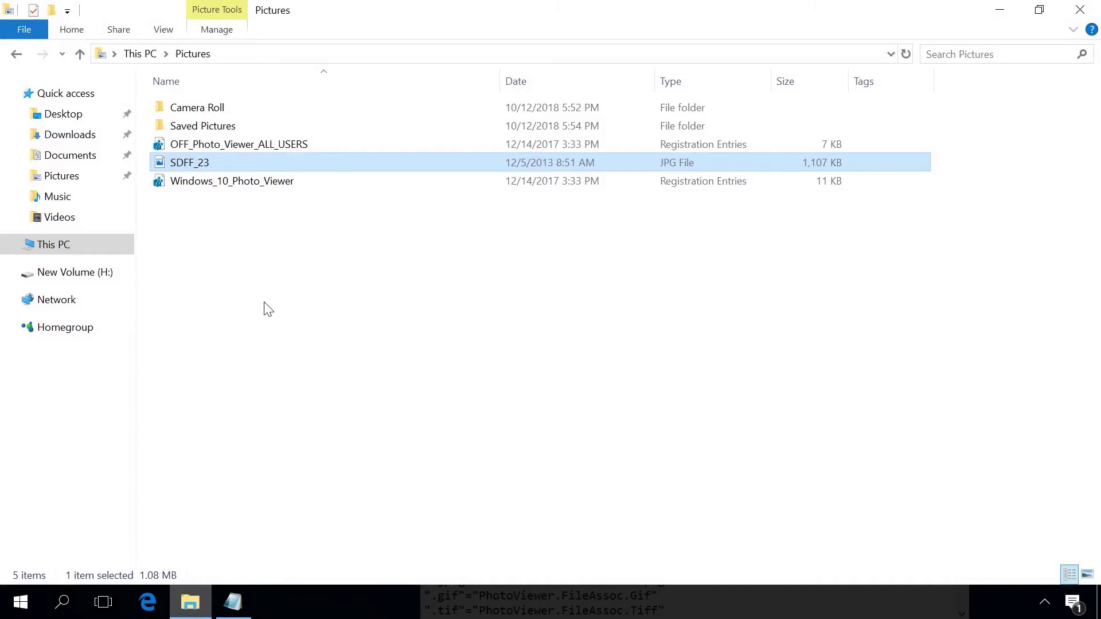
Step: Inspect the contents of the Windows_10_Photo_Viewer registry file in Notepad and close it
click(219, 183)
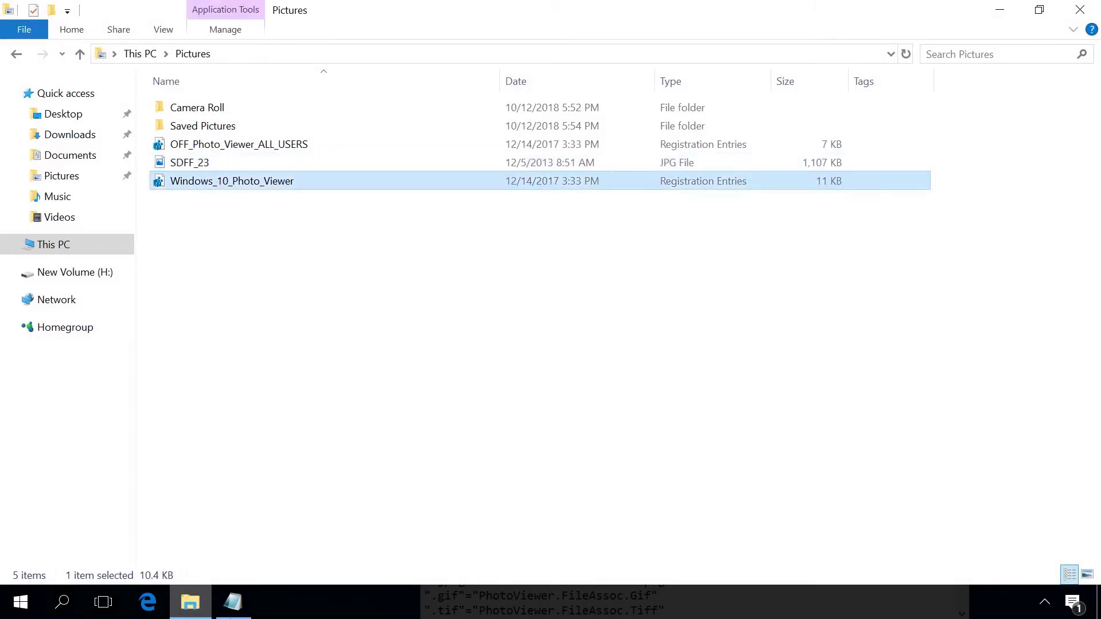
drag(560, 210, 452, 47)
scroll(597, 148, down, 15)
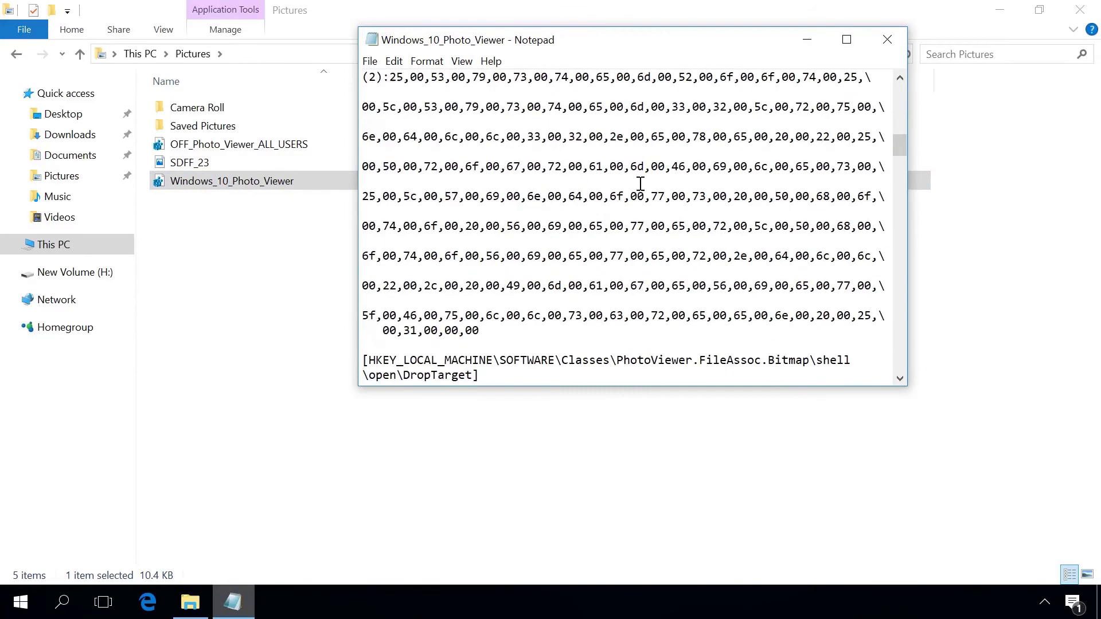
scroll(641, 184, down, 10)
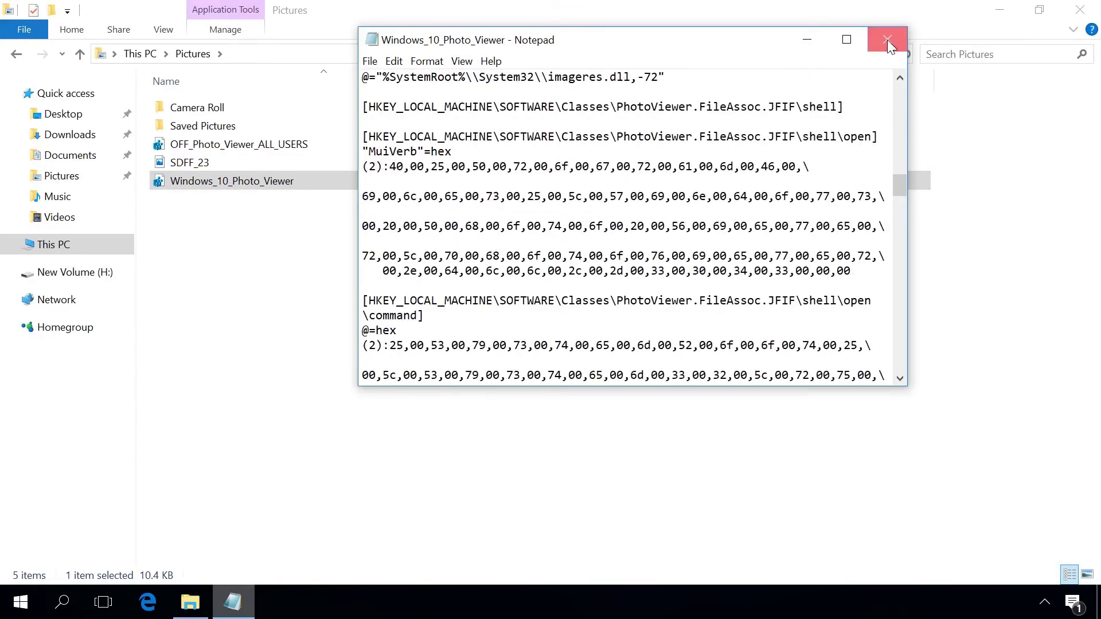
click(887, 41)
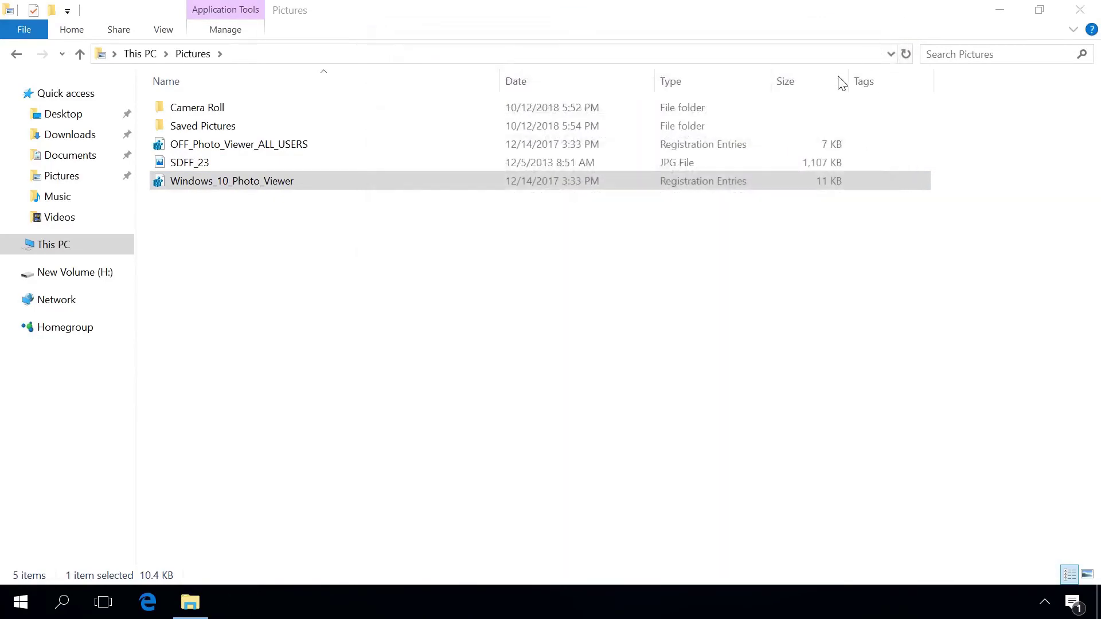
Step: Merge the Windows_10_Photo_Viewer file from the Pictures folder into the registry
double_click(268, 184)
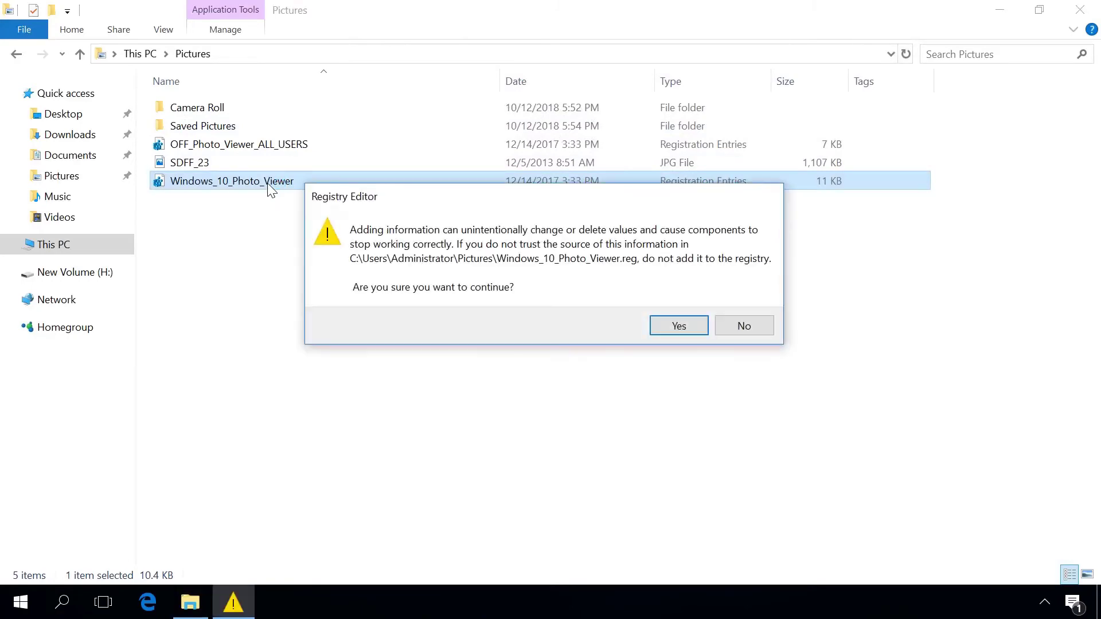
click(669, 327)
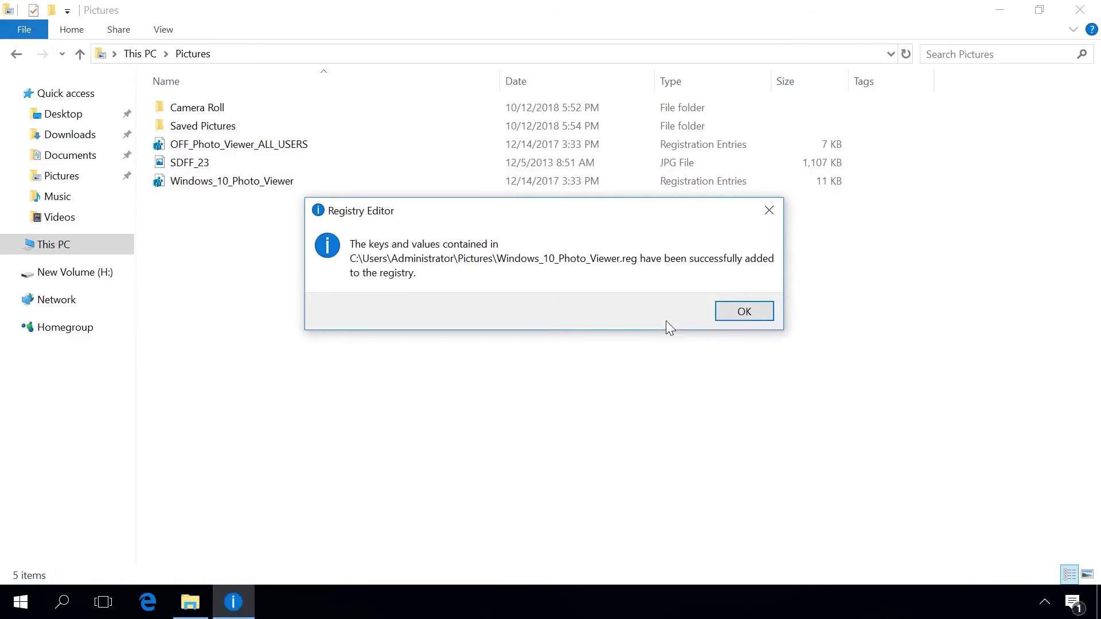
click(738, 313)
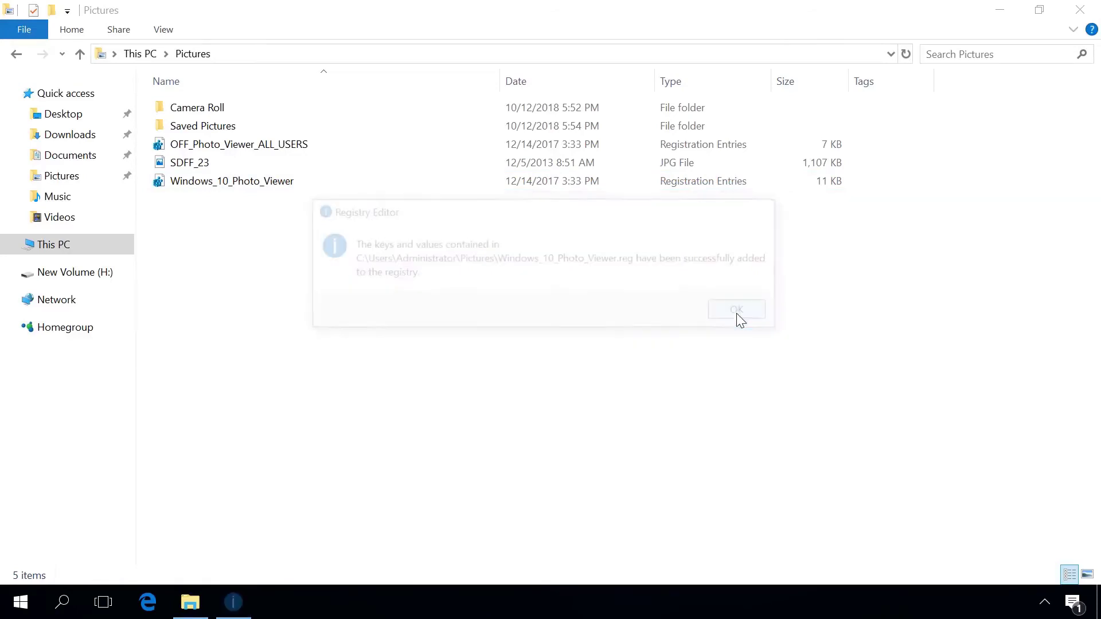
Step: View the SDFF_23 picture once with Windows Photo Viewer, and select the OFF_Photo_Viewer_ALL_USERS registry file
click(208, 163)
right_click(209, 165)
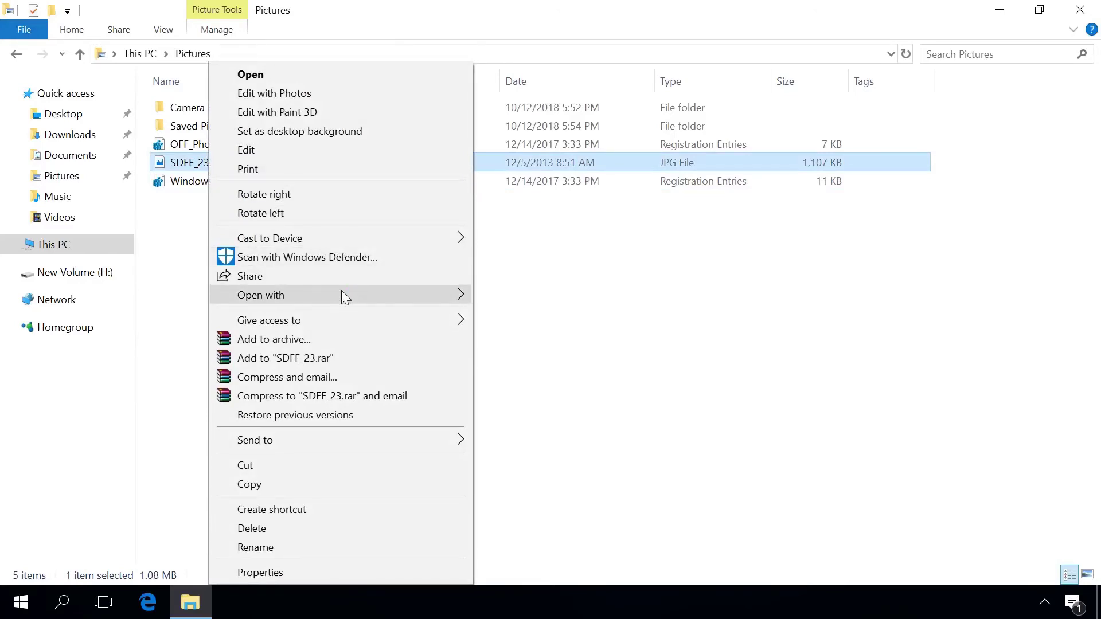
mouse_move(342, 291)
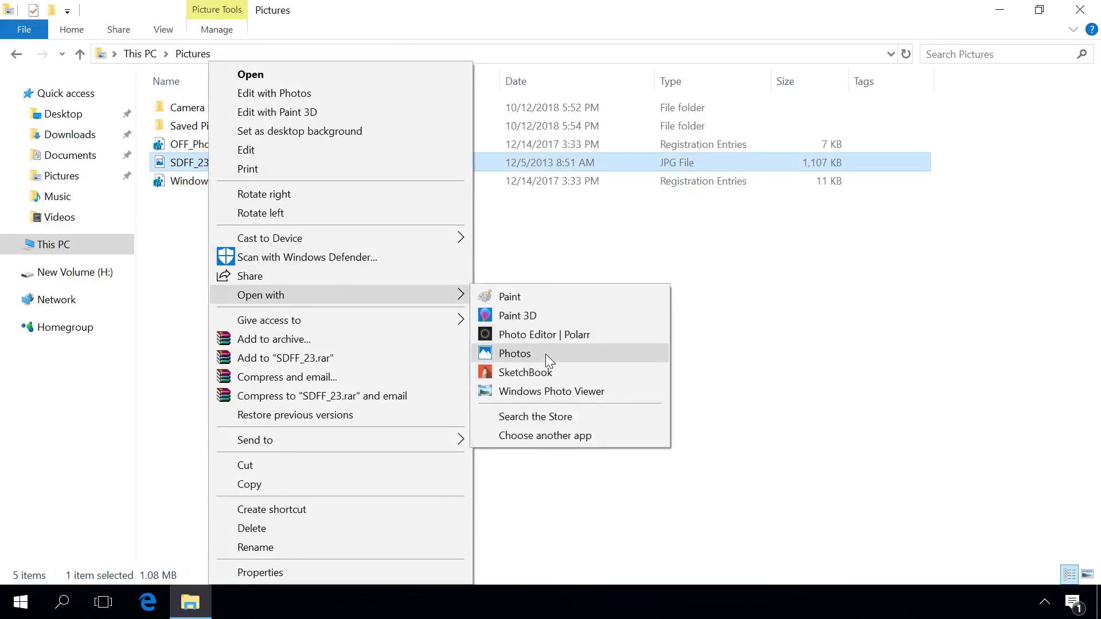
click(542, 438)
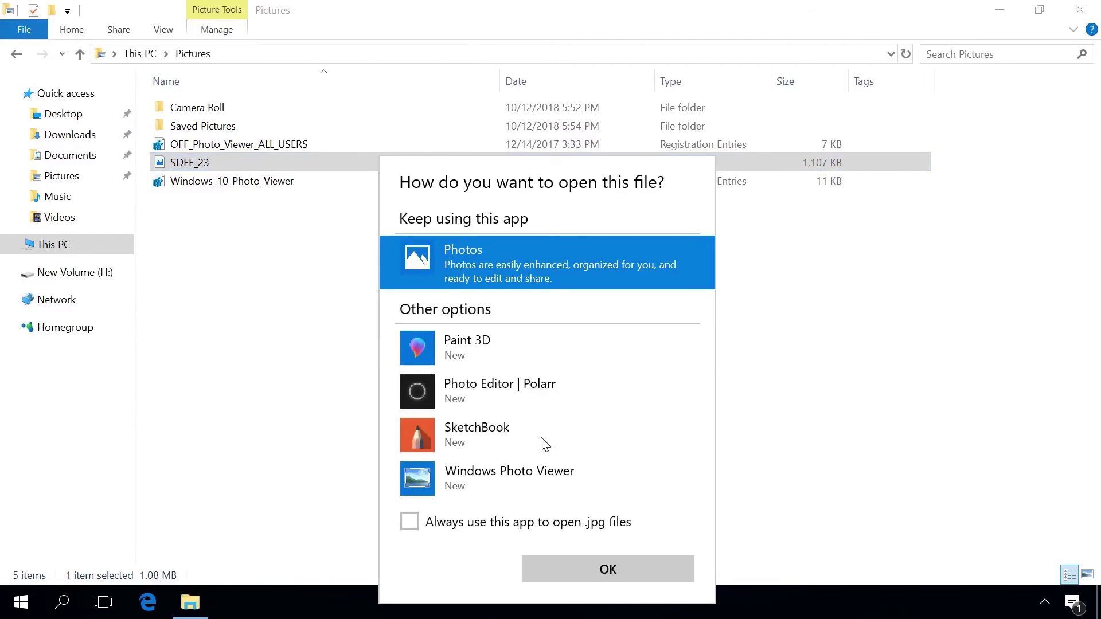
click(515, 476)
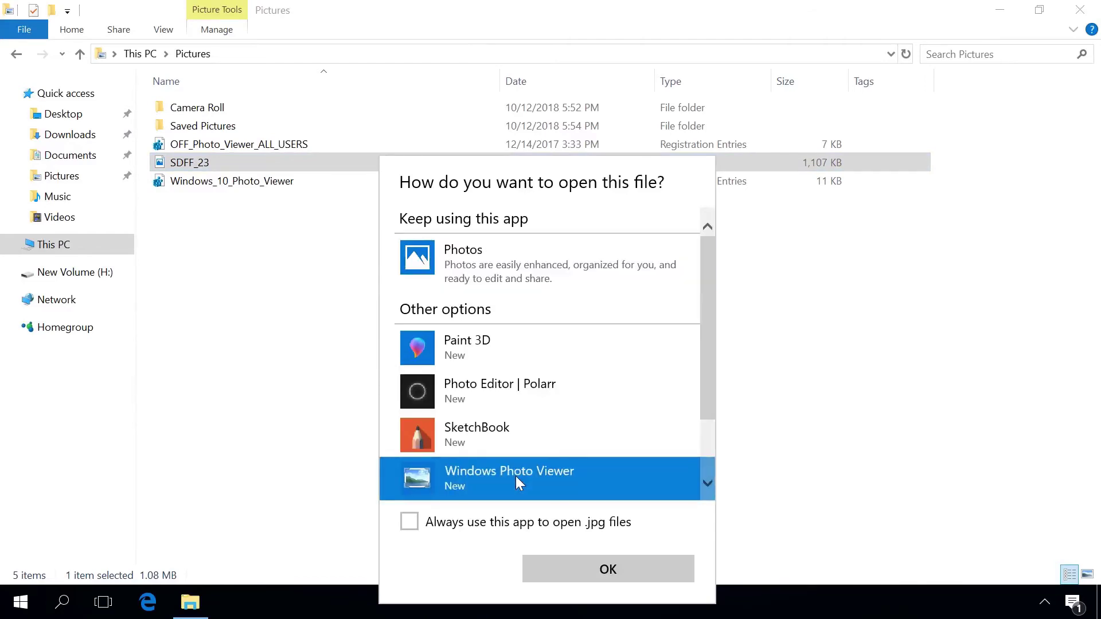
click(573, 573)
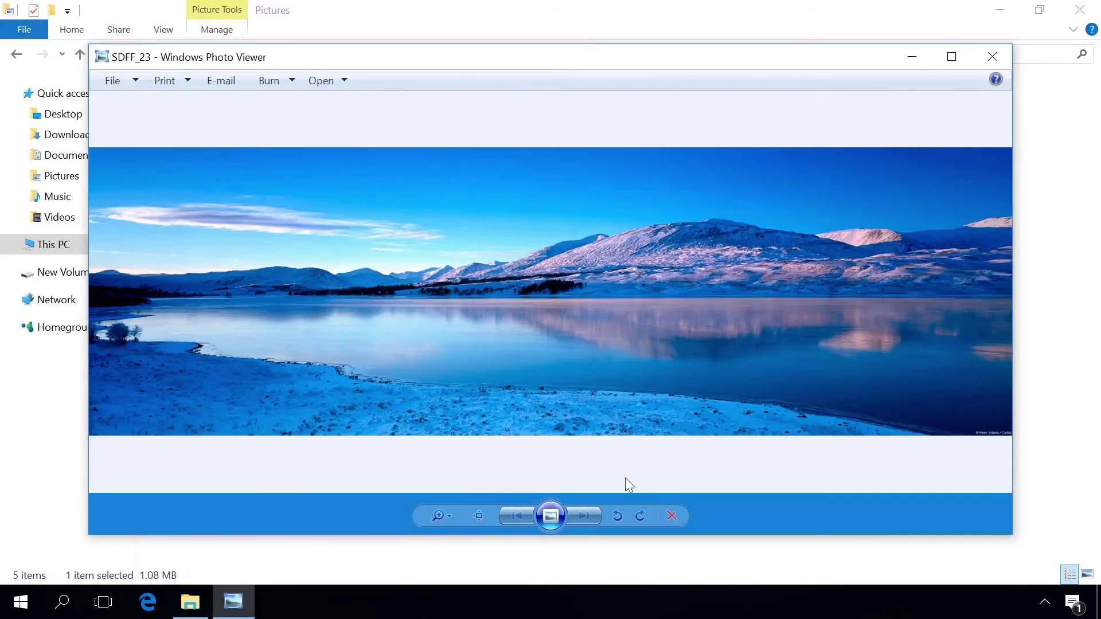
click(986, 58)
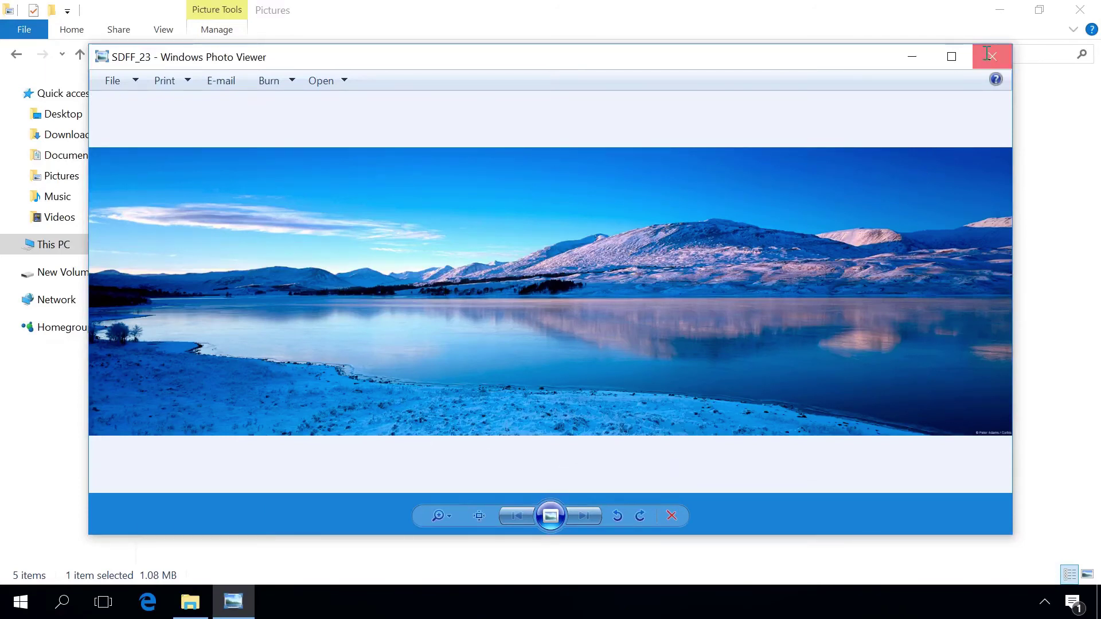
click(255, 144)
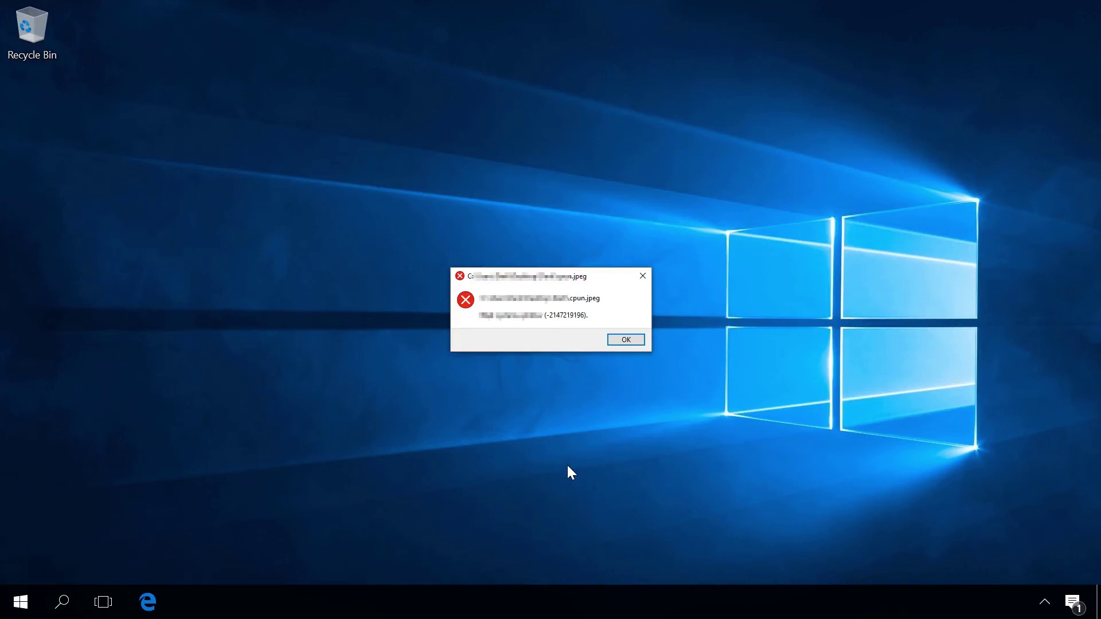
Step: Dismiss the image file error dialog and open Update & Security in Windows Settings
key(Return)
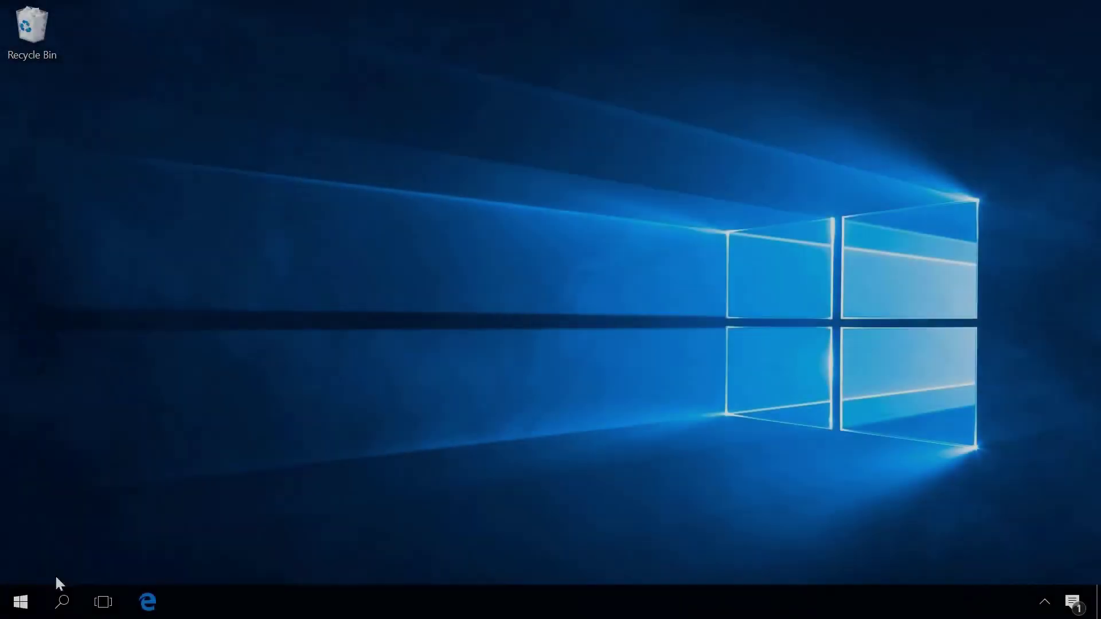
click(21, 604)
click(28, 523)
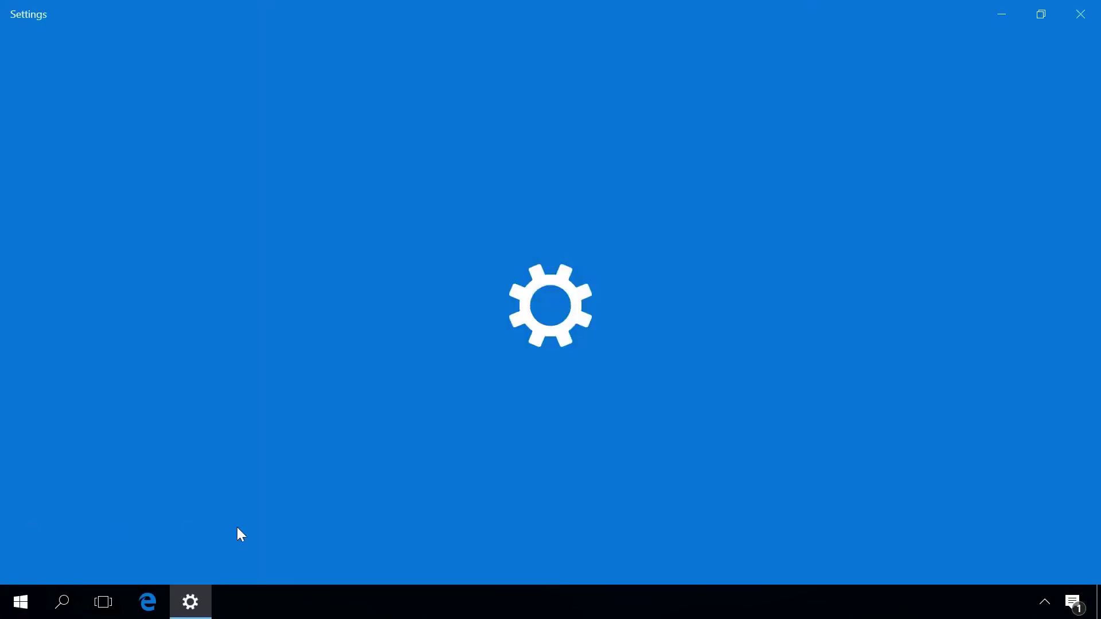
scroll(673, 494, down, 3)
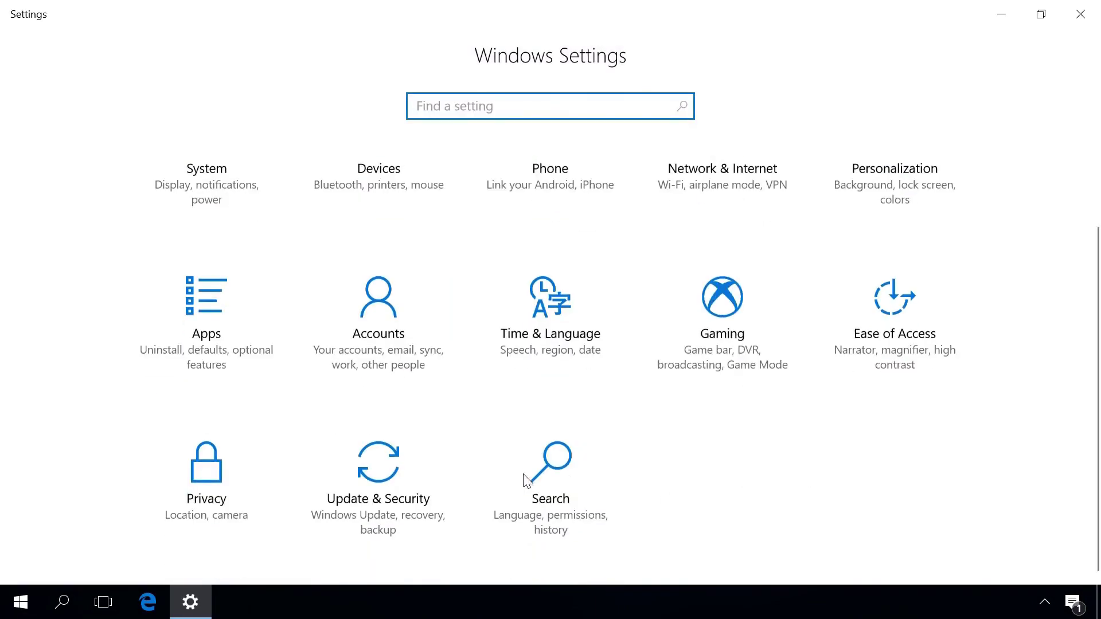
click(396, 481)
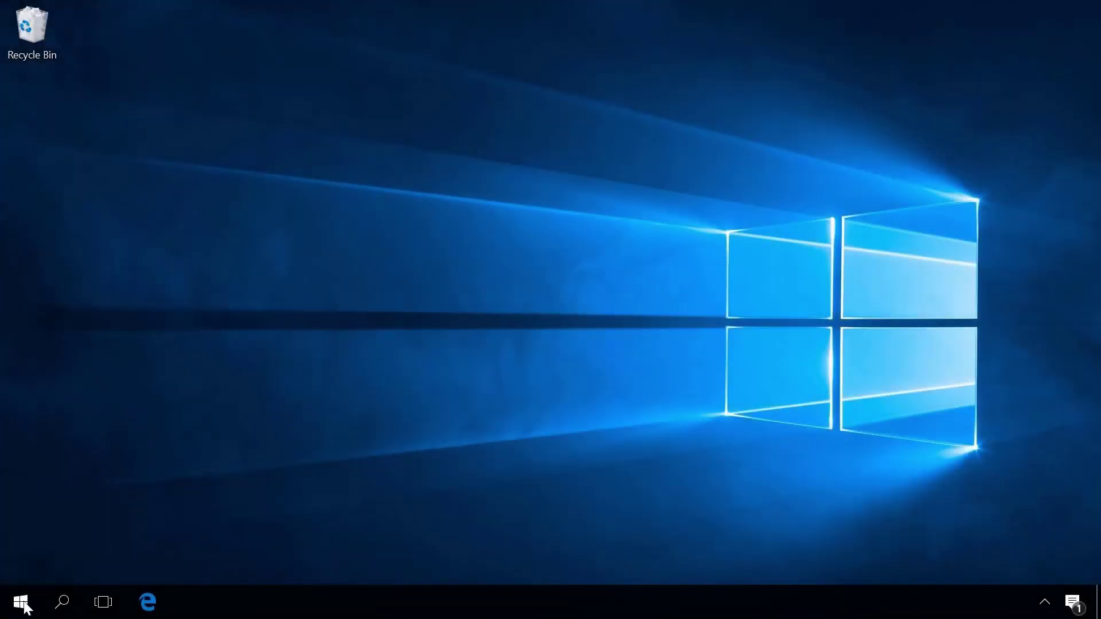
Step: Open the Recovery page of Update & Security in Windows Settings and start Reset this PC
click(21, 603)
click(29, 527)
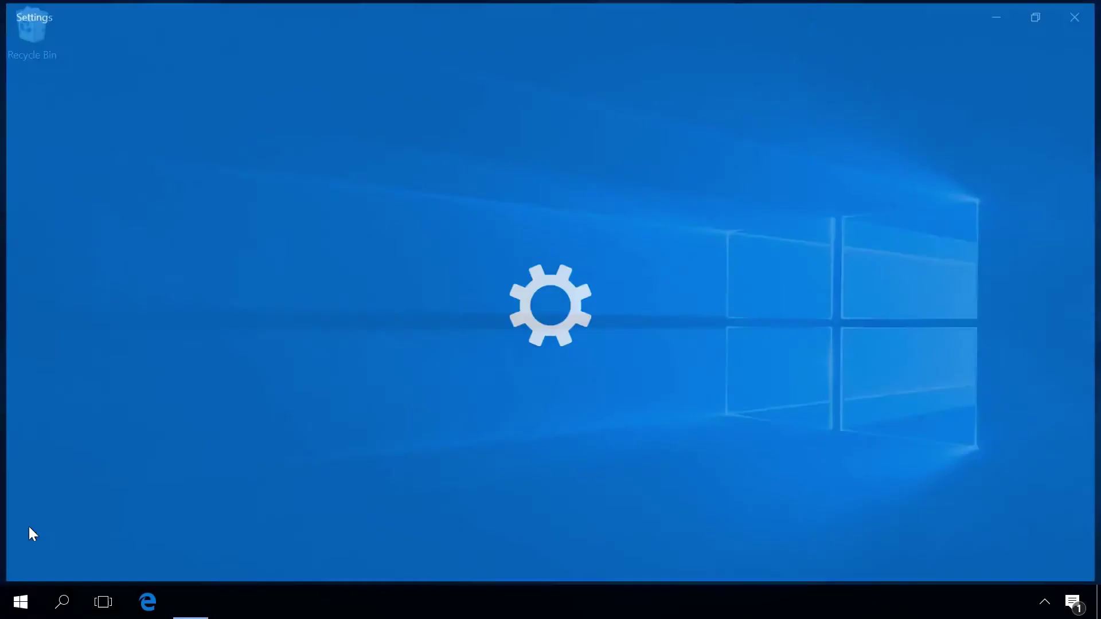
scroll(443, 524, down, 3)
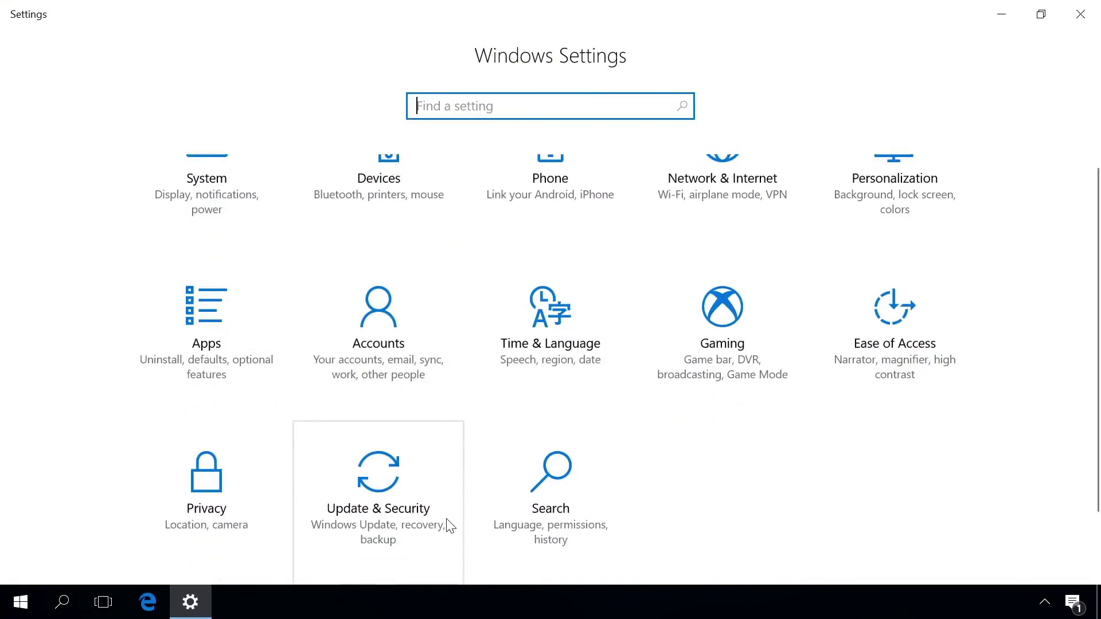
click(391, 470)
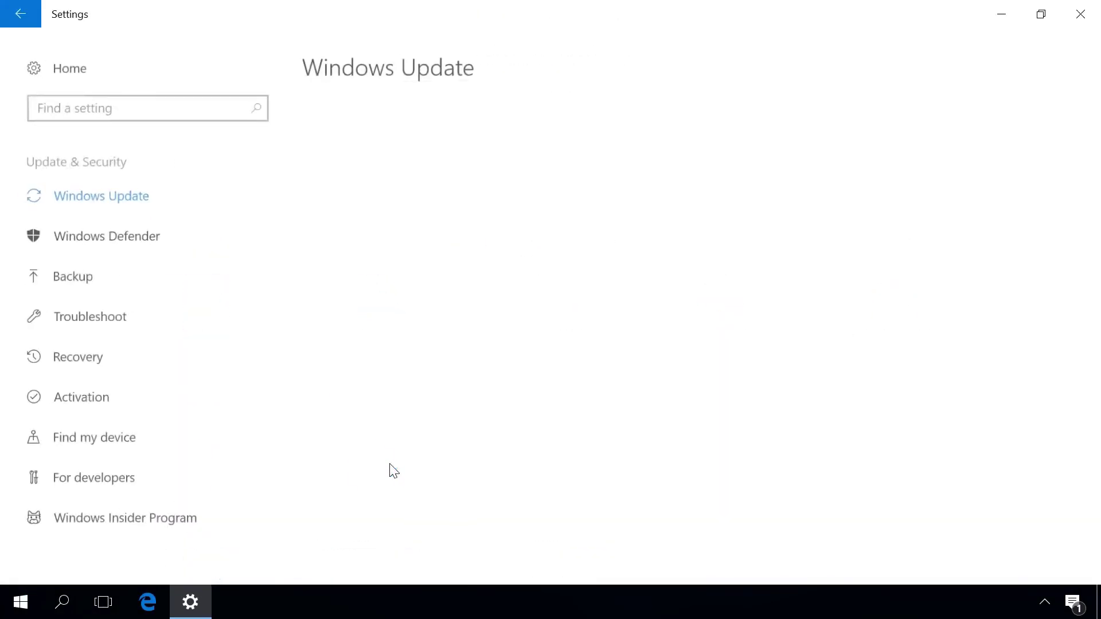
click(83, 359)
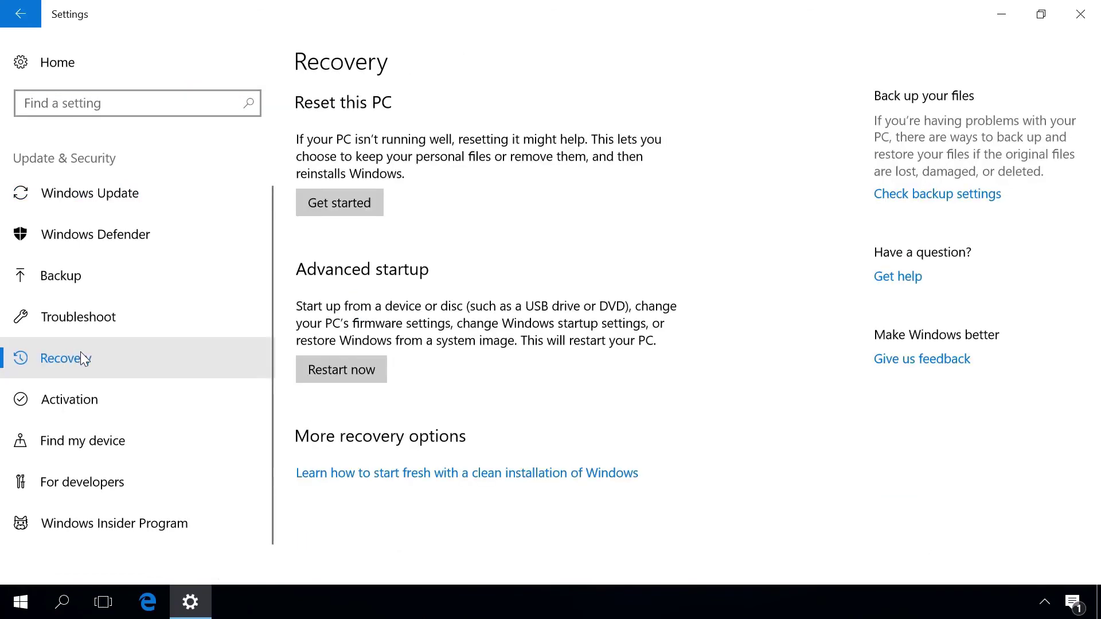
click(360, 198)
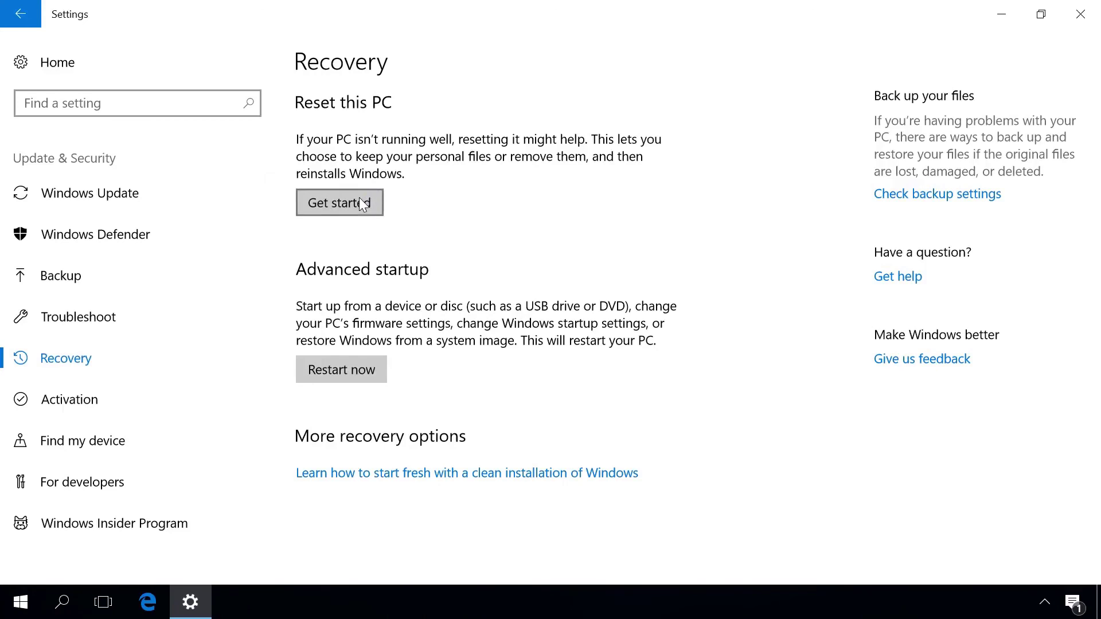